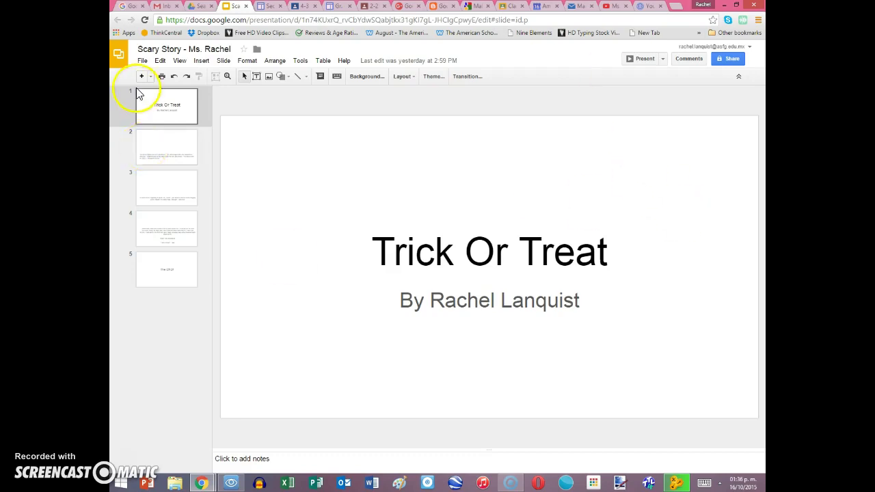
# - Set the title slide's background color to orange
pyautogui.click(156, 112)
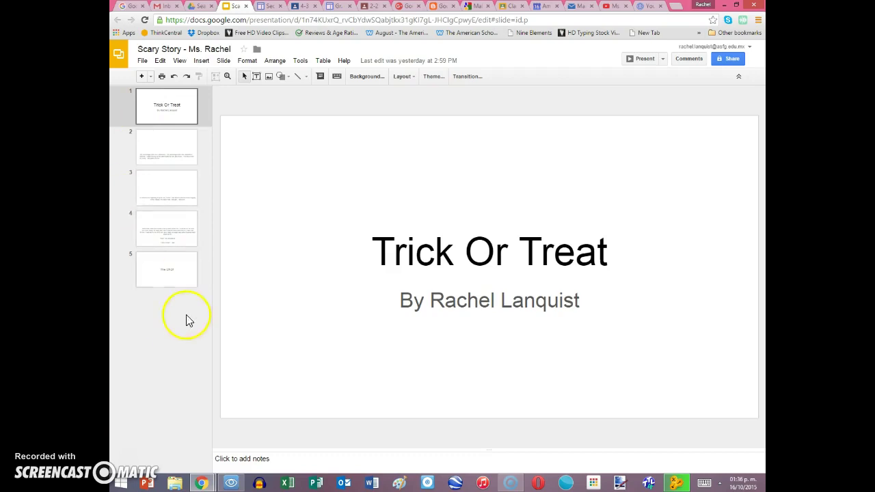
pyautogui.click(183, 118)
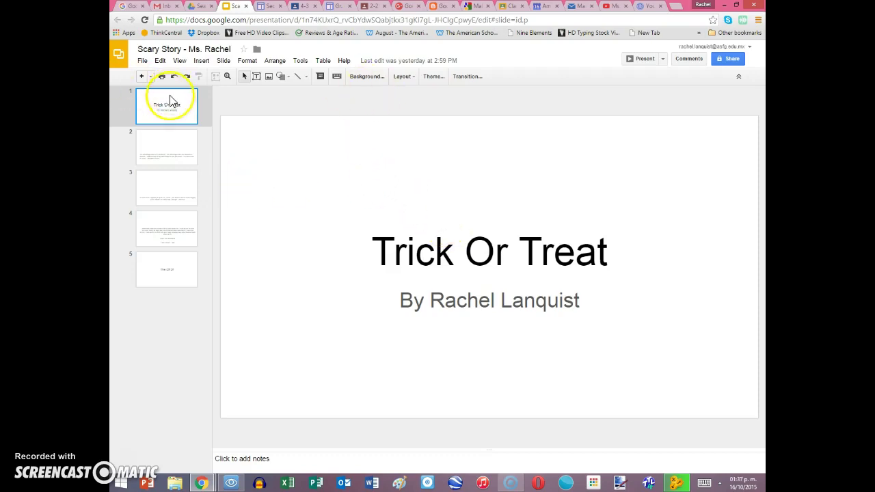
pyautogui.click(367, 77)
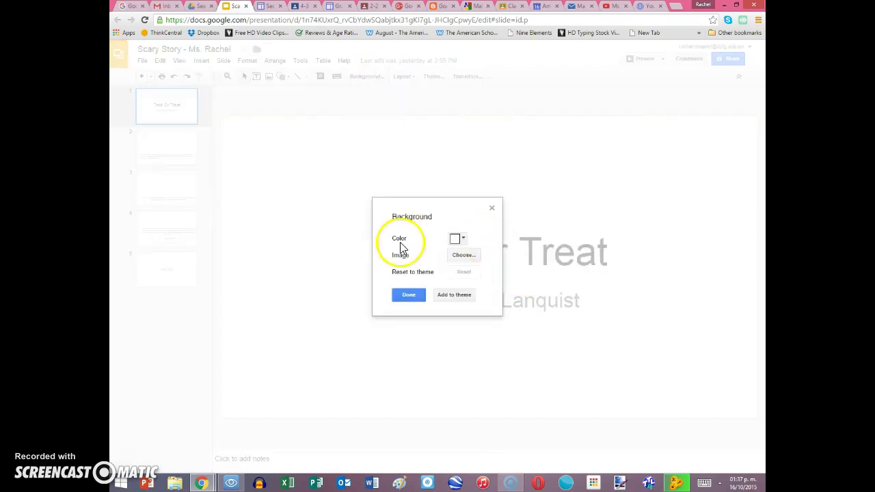
pyautogui.click(458, 240)
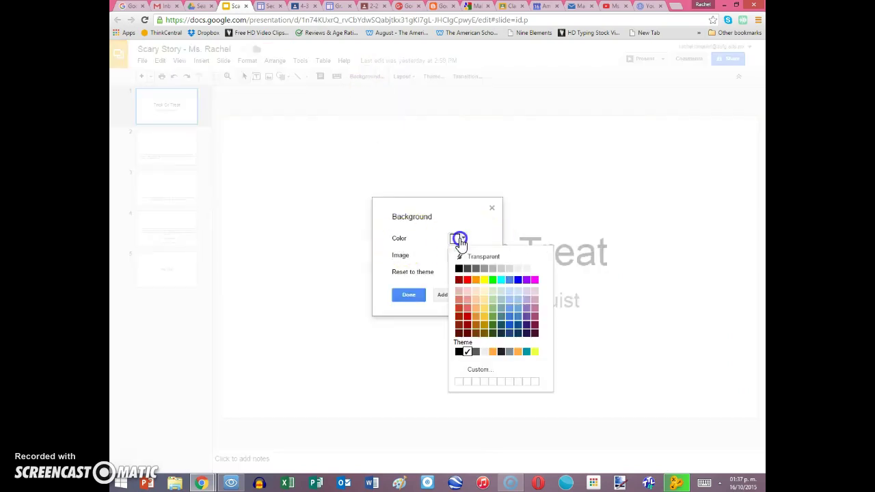
pyautogui.click(477, 282)
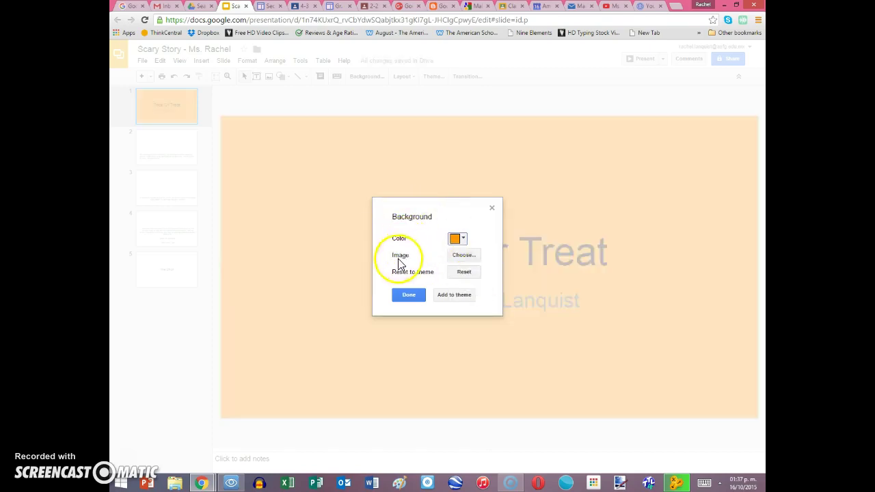
pyautogui.click(407, 299)
pyautogui.hotkey('ctrl', 'z')
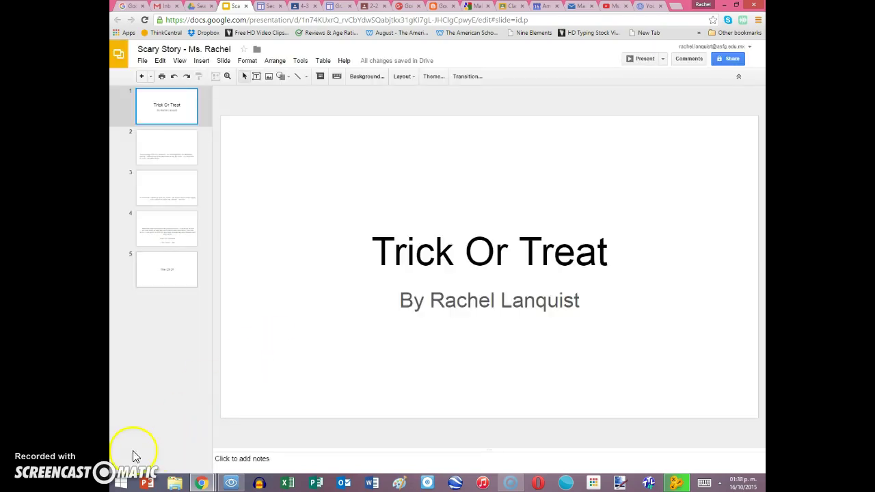
pyautogui.hotkey('ctrl', 'y')
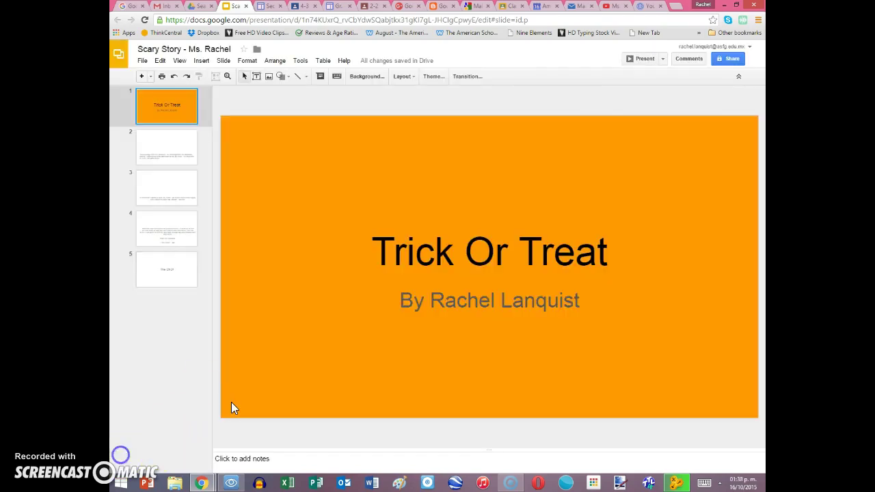
# - Search Google for "haunted house" images to insert on the title slide
pyautogui.click(269, 77)
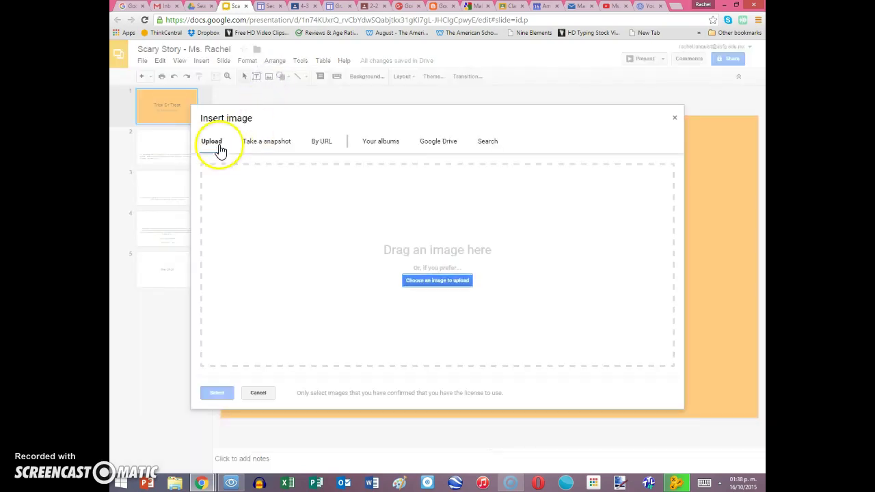
pyautogui.click(485, 142)
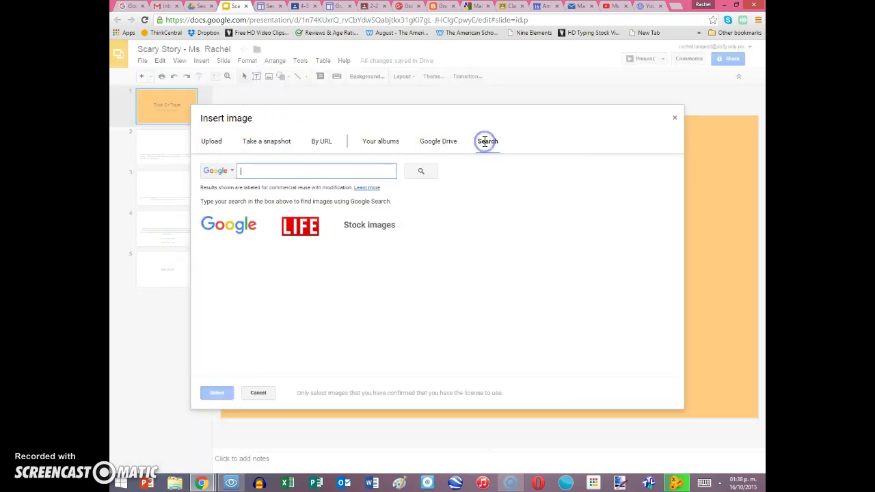
pyautogui.click(262, 174)
pyautogui.write('haunted house')
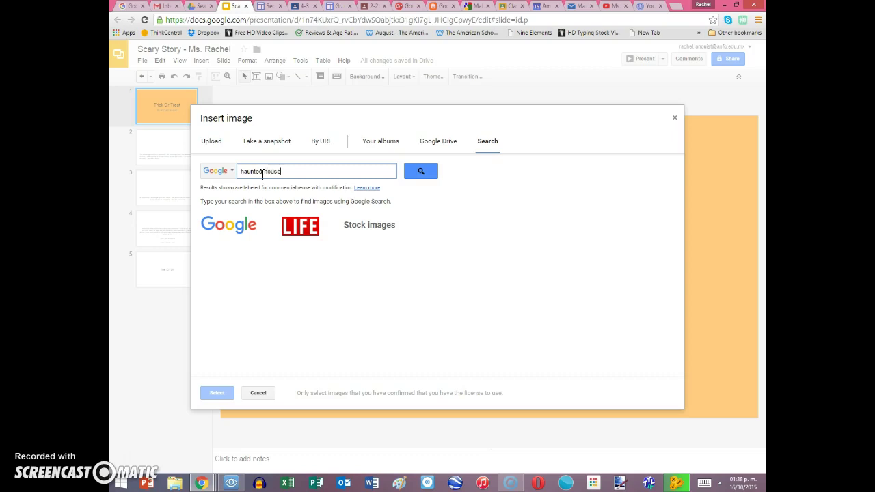
pyautogui.press('Return')
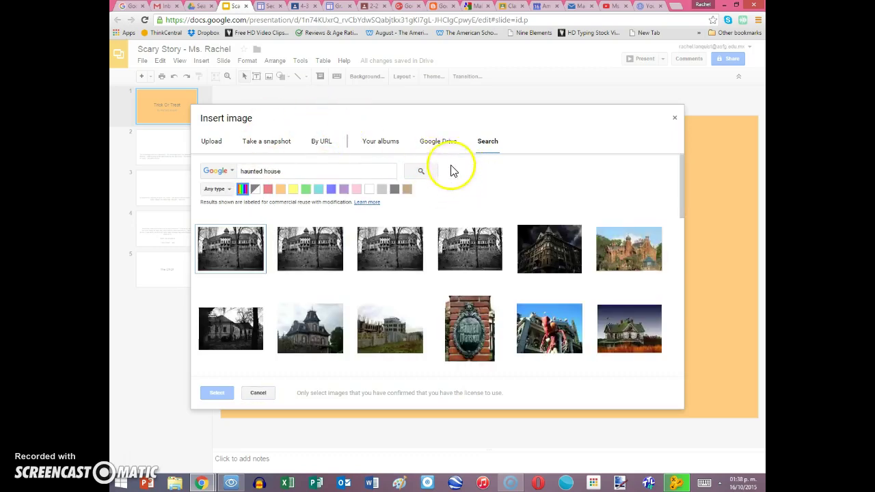
# - Insert the black haunted house silhouette with yellow windows and move it to the slide's left side
pyautogui.scroll(-5, 407, 191)
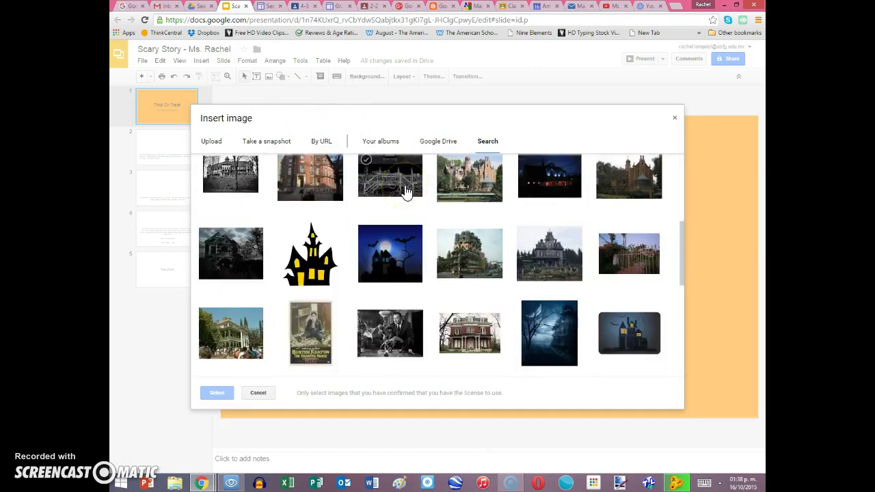
pyautogui.click(333, 273)
pyautogui.click(330, 271)
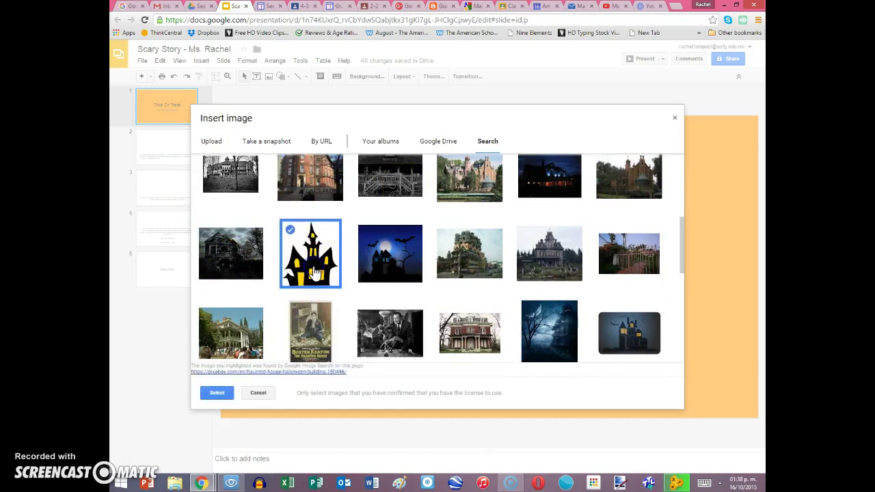
pyautogui.click(218, 394)
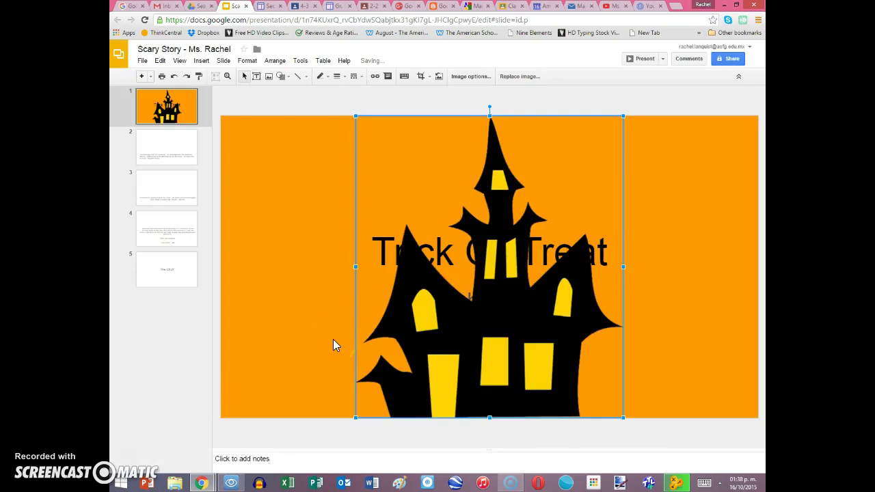
pyautogui.moveTo(512, 331); pyautogui.dragTo(383, 332)
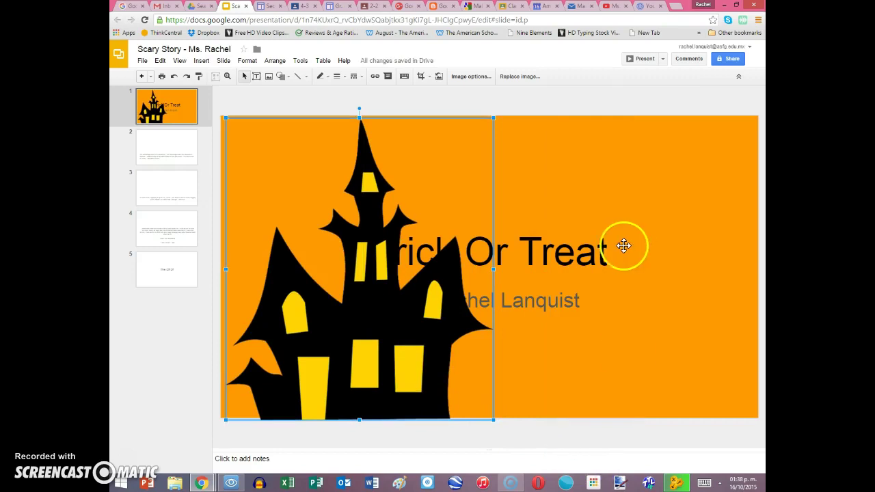
# - Try stretching the haunted house image horizontally across the slide, and undo the stretch
pyautogui.moveTo(493, 269); pyautogui.dragTo(732, 269)
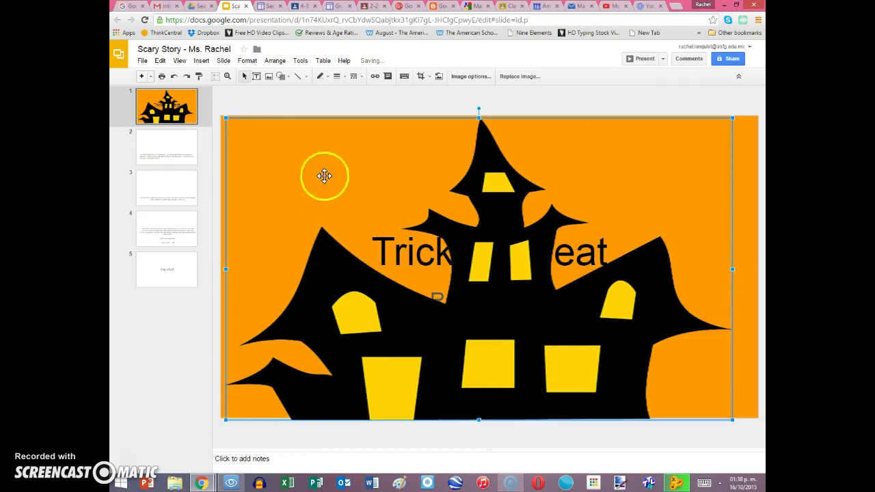
pyautogui.click(173, 77)
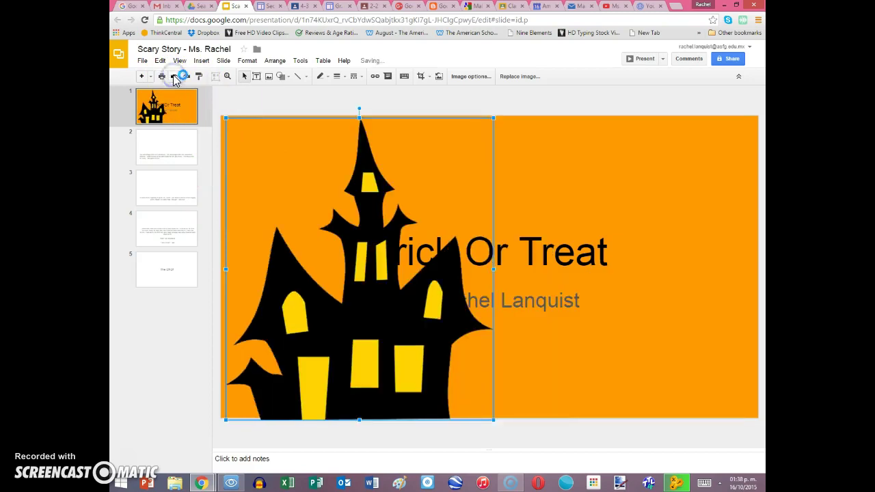
pyautogui.click(174, 76)
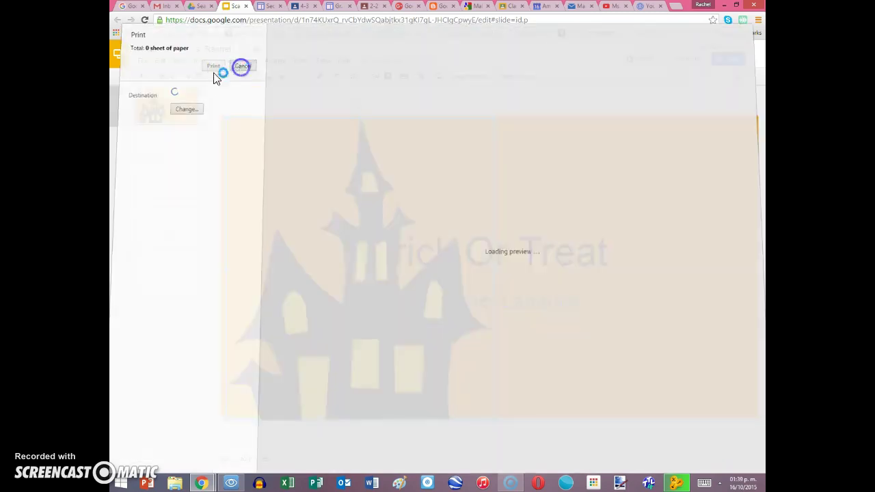
pyautogui.click(235, 73)
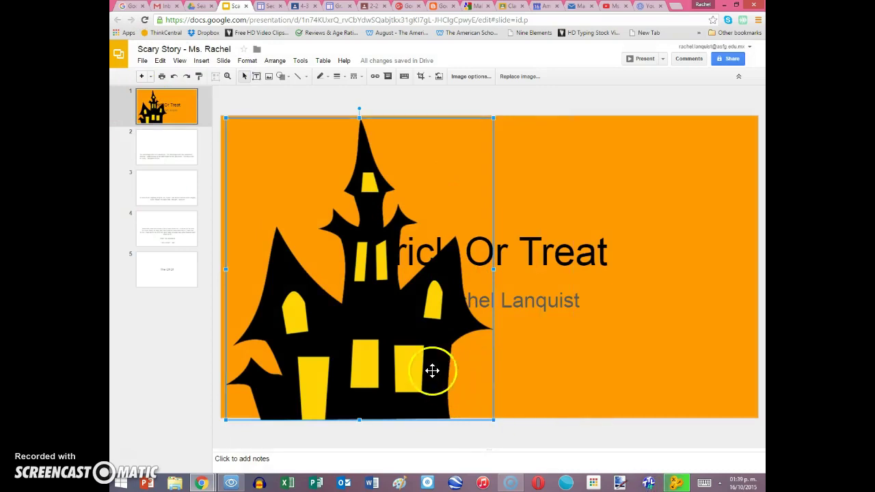
# - Enlarge the haunted house image proportionally and position it over the slide's left half, extending past the slide's upper edge
pyautogui.moveTo(494, 119); pyautogui.dragTo(541, 92)
pyautogui.click(590, 239)
pyautogui.click(463, 244)
pyautogui.click(421, 306)
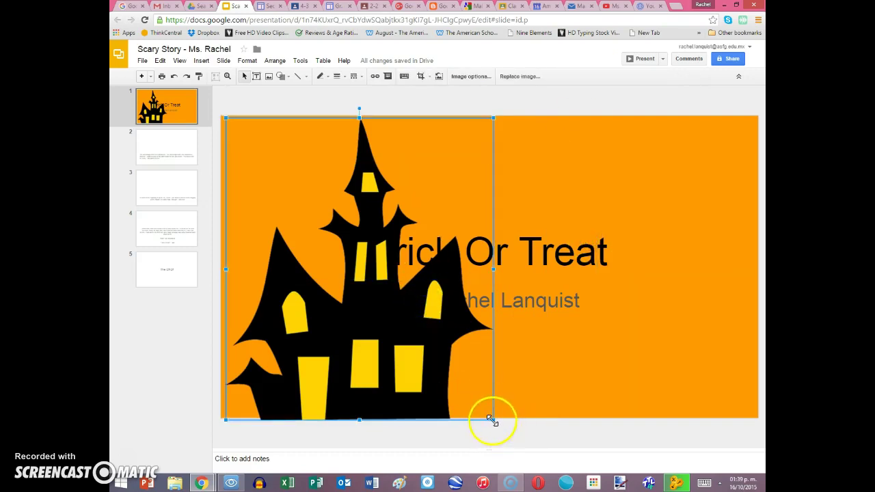
pyautogui.moveTo(326, 337); pyautogui.dragTo(349, 264)
pyautogui.moveTo(514, 347); pyautogui.dragTo(602, 422)
pyautogui.hotkey('ctrl', 'z')
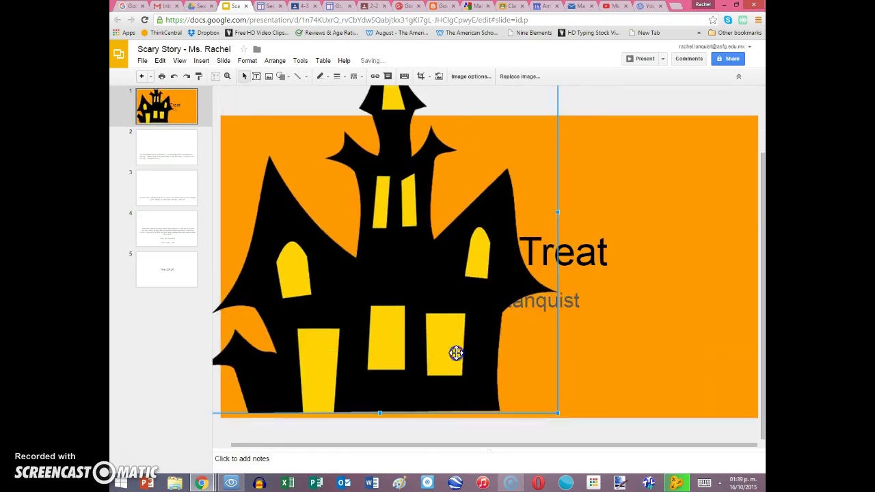
pyautogui.moveTo(452, 354); pyautogui.dragTo(436, 364)
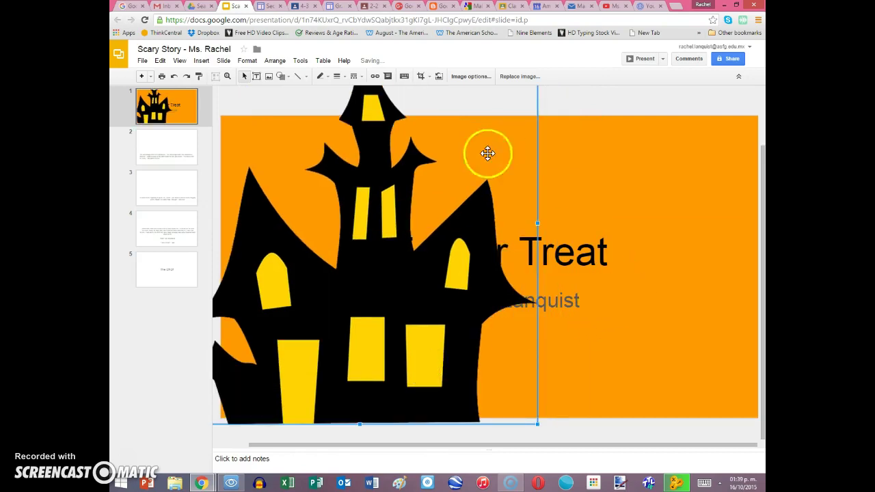
# - Narrow the "Trick Or Treat" title box from its left side so it sits to the right of the haunted house
pyautogui.click(576, 246)
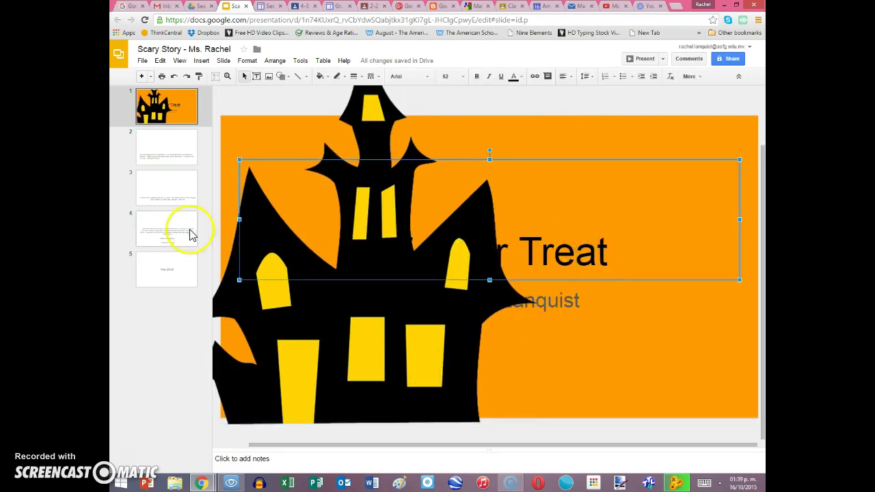
pyautogui.moveTo(239, 220); pyautogui.dragTo(387, 219)
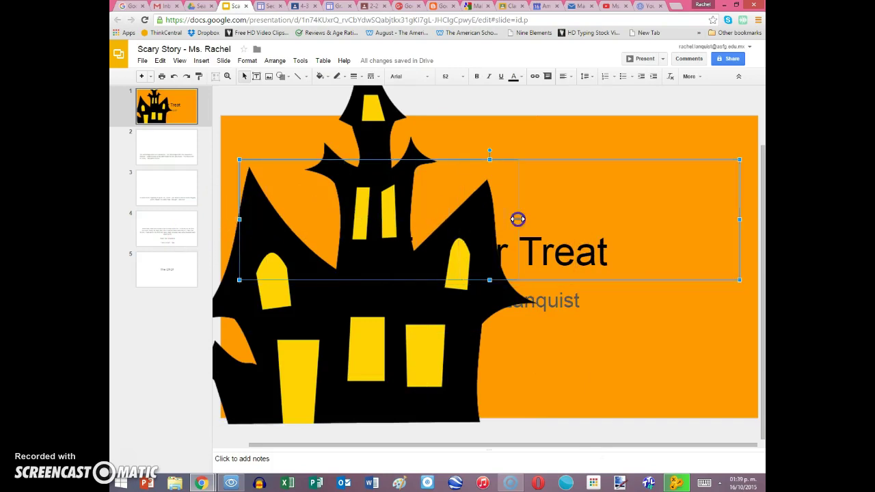
pyautogui.moveTo(518, 219)
pyautogui.mouseDown()
pyautogui.moveTo(305, 234)
pyautogui.moveTo(390, 214)
pyautogui.moveTo(525, 211)
pyautogui.moveTo(525, 219)
pyautogui.mouseUp()
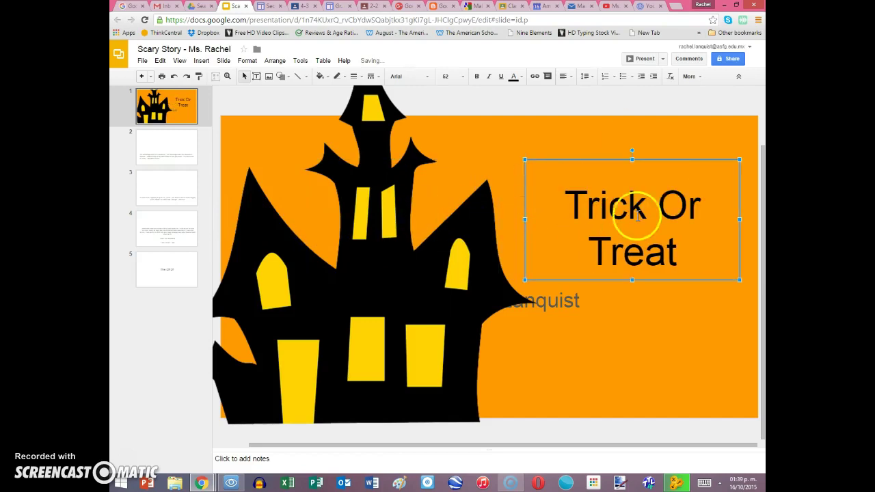
# - Narrow the author byline box from its left side so its text clears the haunted house image
pyautogui.click(561, 309)
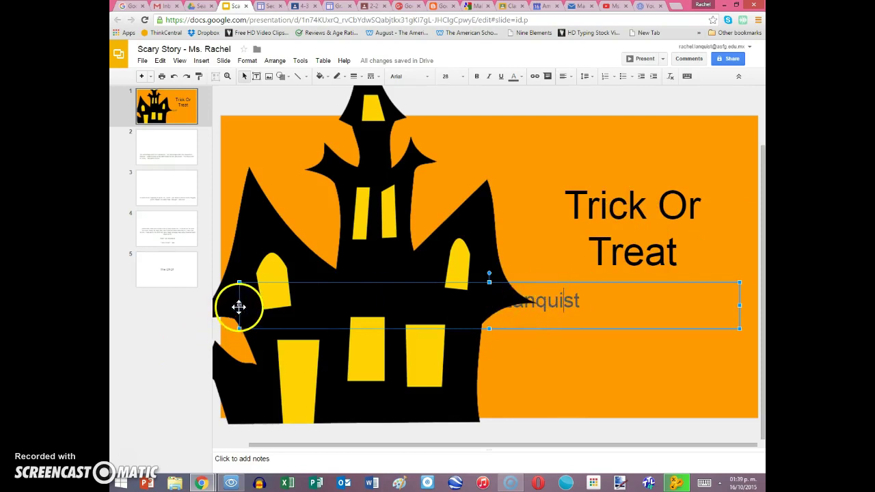
pyautogui.moveTo(239, 307); pyautogui.dragTo(247, 307)
pyautogui.moveTo(557, 301); pyautogui.dragTo(558, 304)
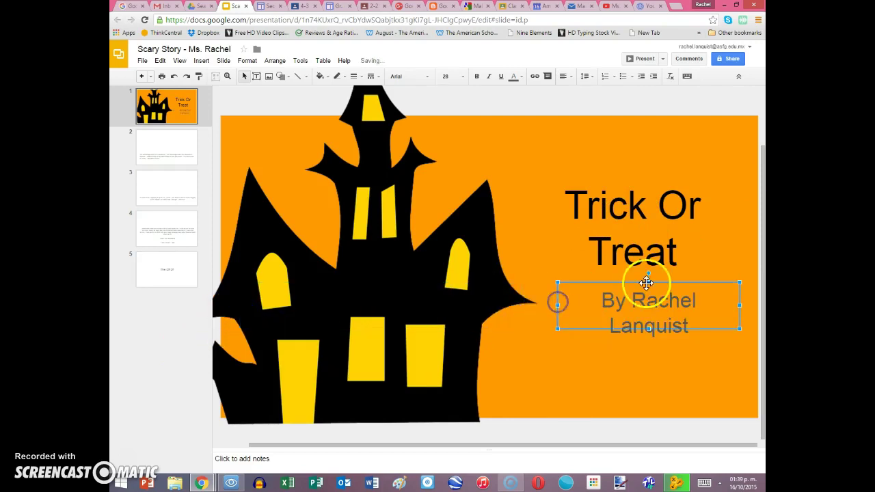
pyautogui.click(579, 356)
# - Change the font of the whole "Trick Or Treat" title to Impact
pyautogui.click(632, 234)
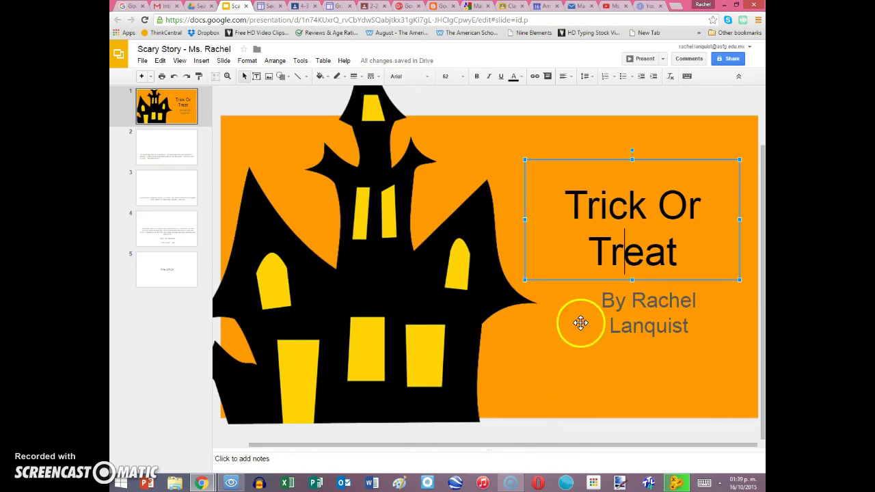
pyautogui.click(558, 188)
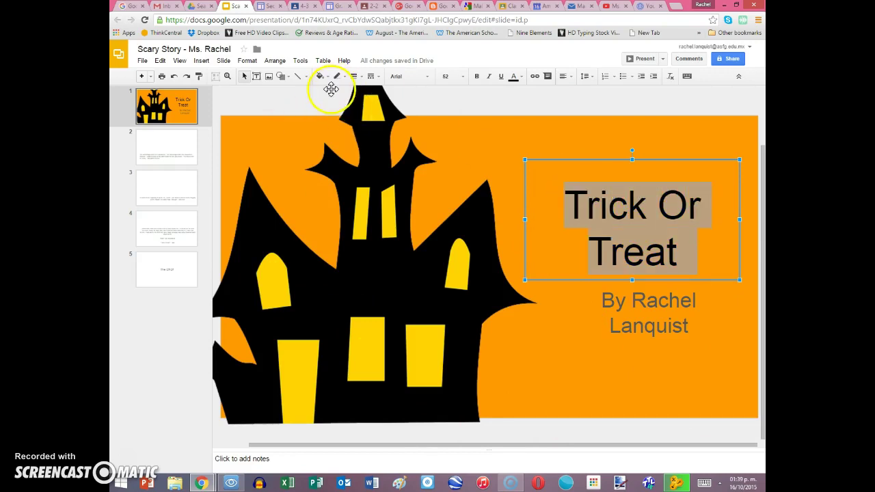
pyautogui.click(412, 78)
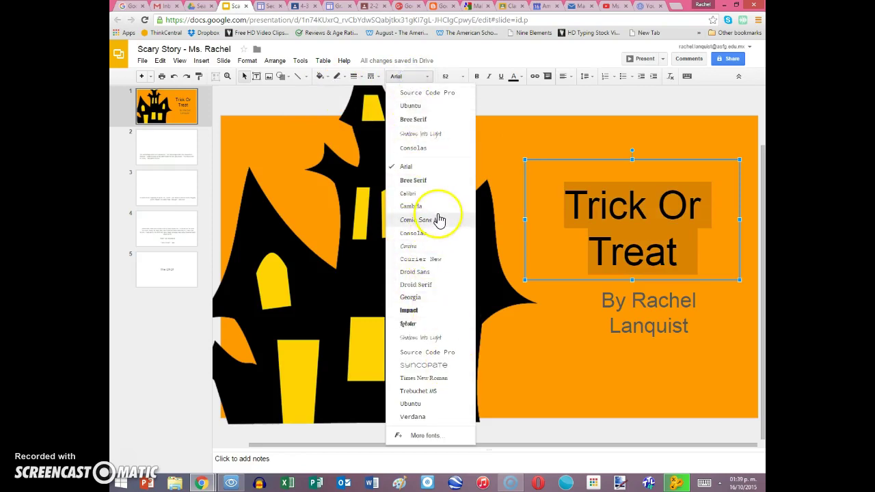
pyautogui.click(420, 310)
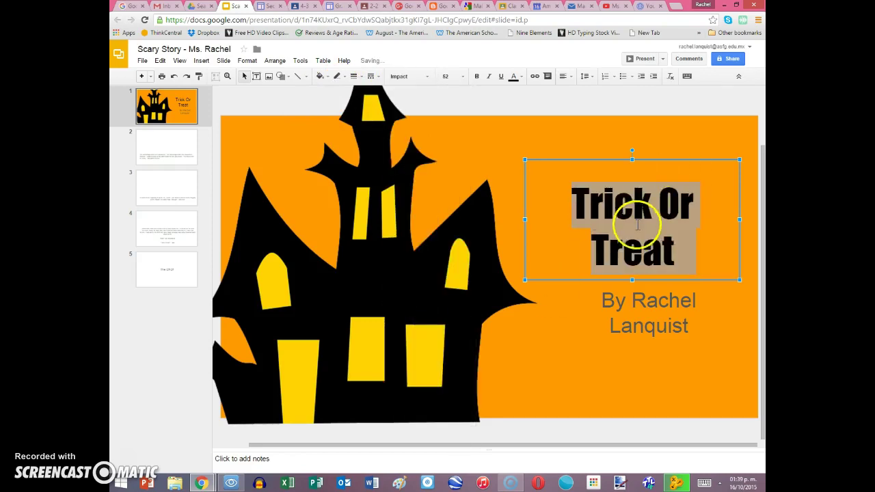
# - Change the font of the whole author byline to Shadows Into Light
pyautogui.click(635, 336)
pyautogui.moveTo(600, 299); pyautogui.dragTo(677, 300)
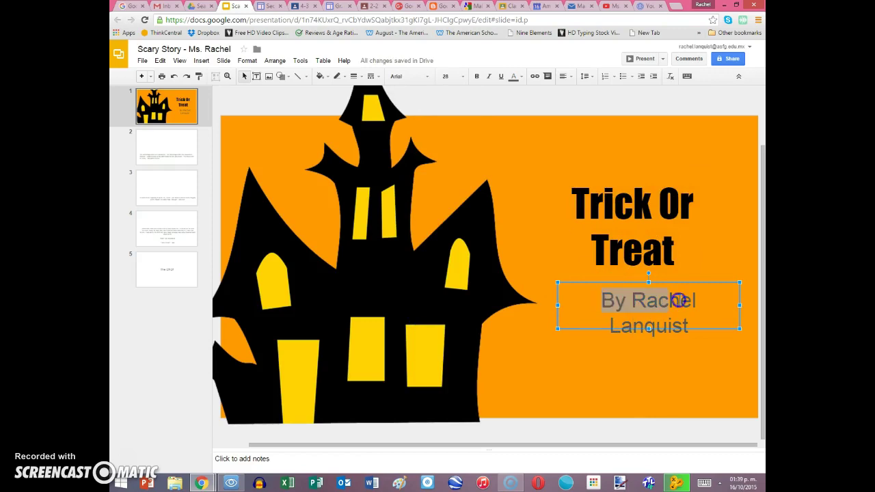
pyautogui.click(432, 78)
pyautogui.click(433, 146)
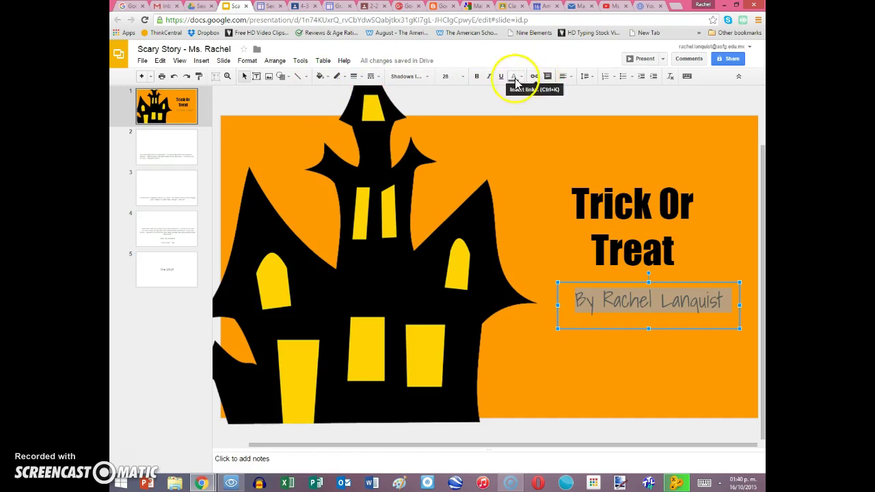
# - Set the author byline's text color to dark red and deselect the text box
pyautogui.click(514, 78)
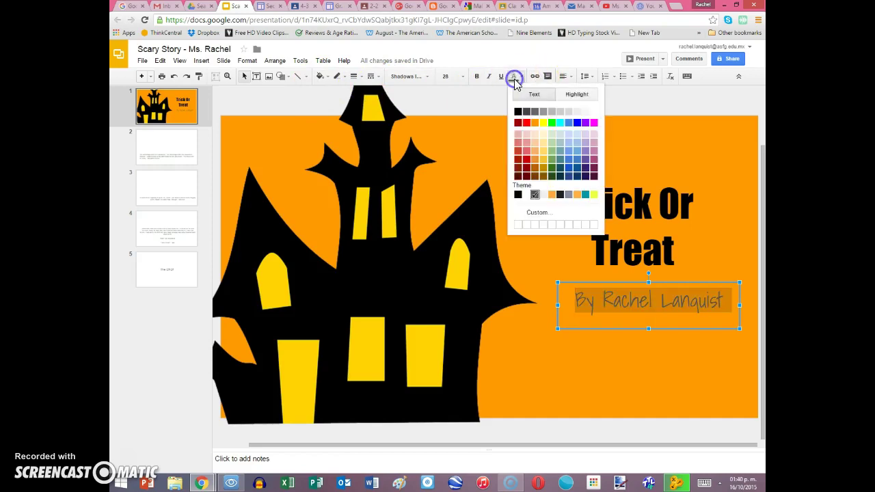
pyautogui.click(527, 124)
pyautogui.click(641, 357)
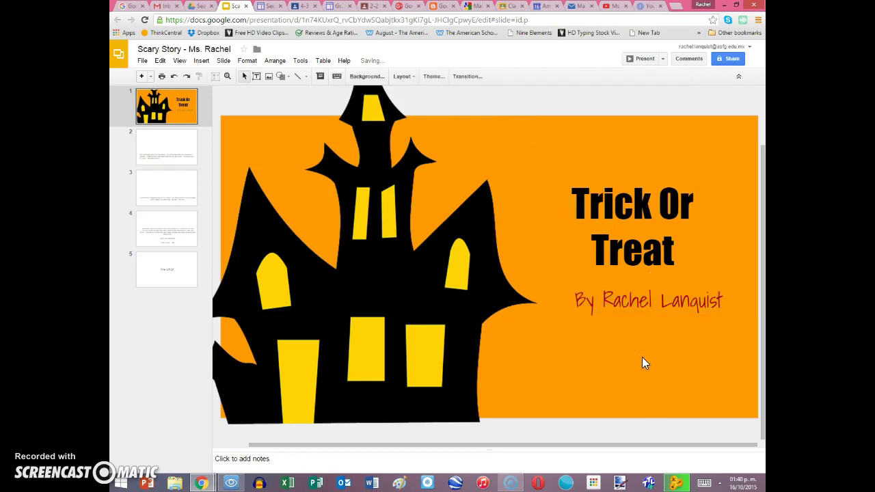
# - Examine slide 4 of the finished Trick or Treat example, and check the story text on slides 3 and 4 of the Scary Story presentation
pyautogui.click(140, 160)
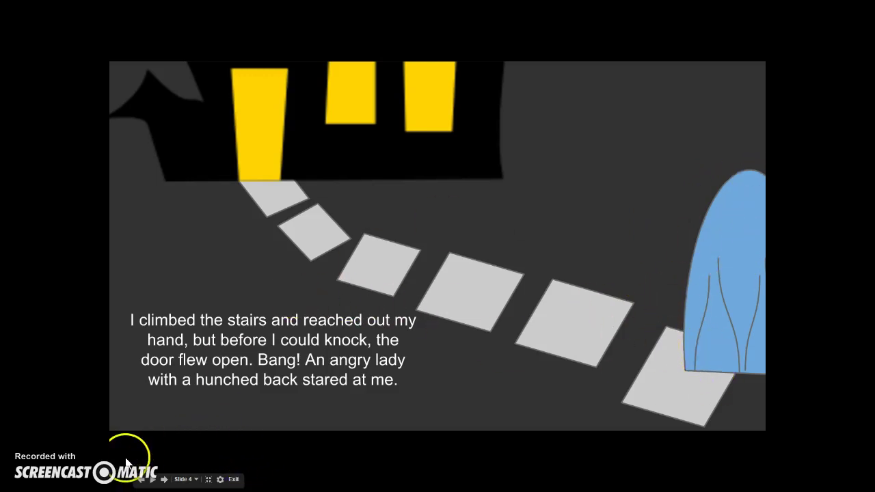
pyautogui.click(233, 480)
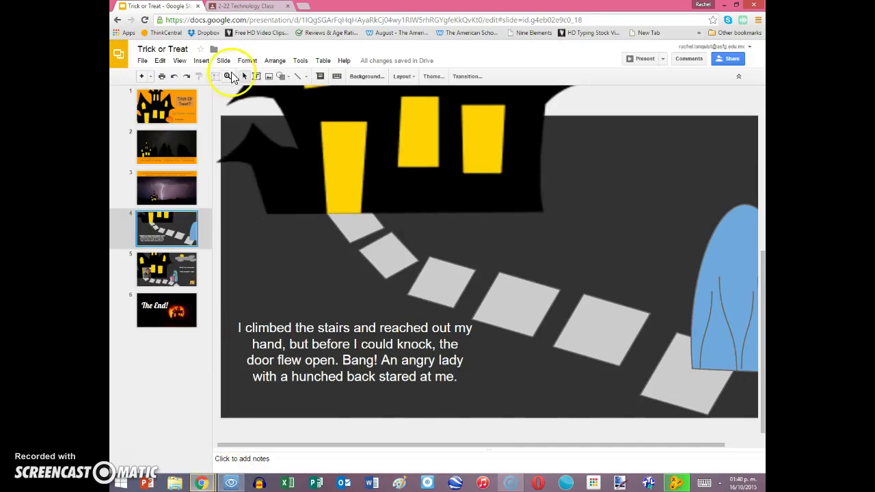
pyautogui.moveTo(202, 484)
pyautogui.click(205, 424)
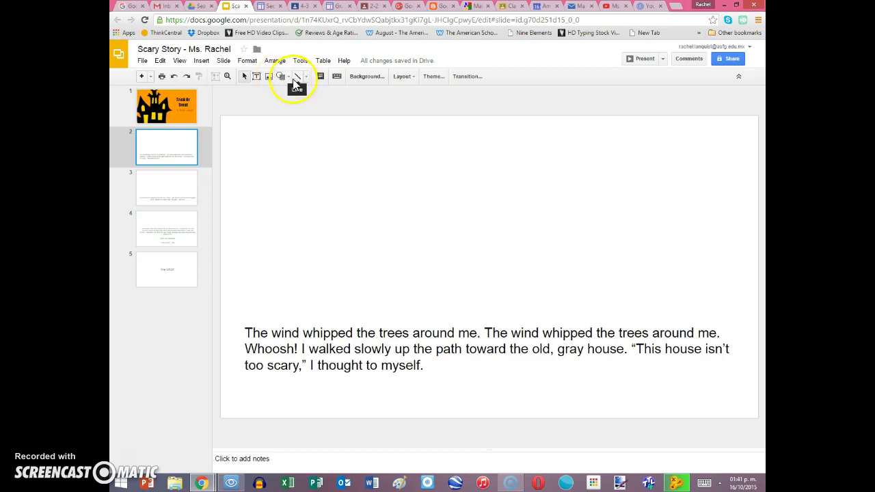
pyautogui.click(177, 193)
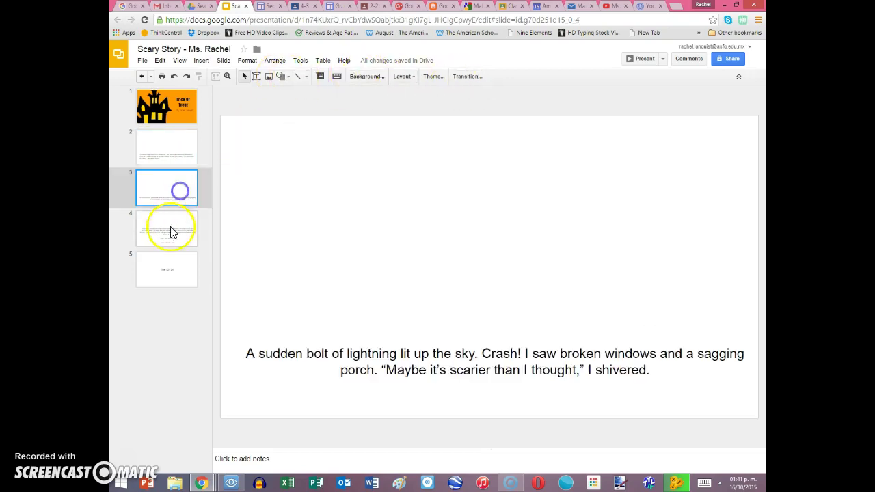
pyautogui.click(173, 229)
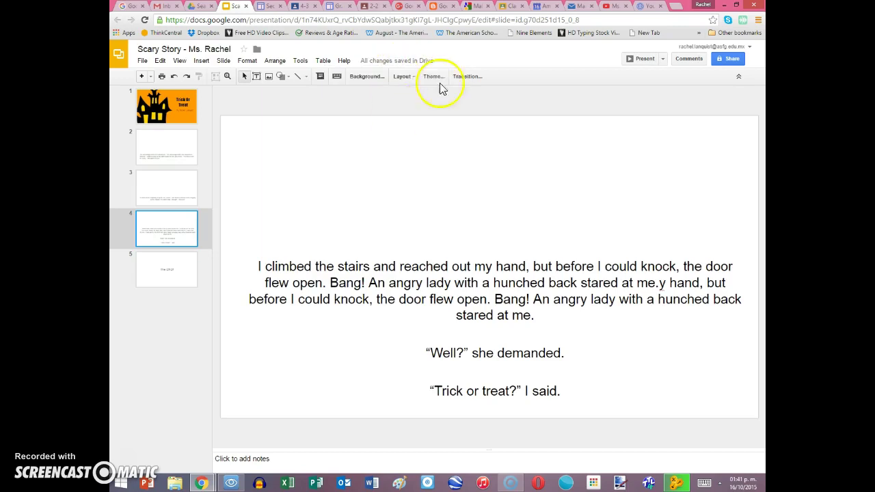
# - Set the background color of slide 3, with the lightning bolt text, to dark gray
pyautogui.click(168, 189)
pyautogui.click(383, 77)
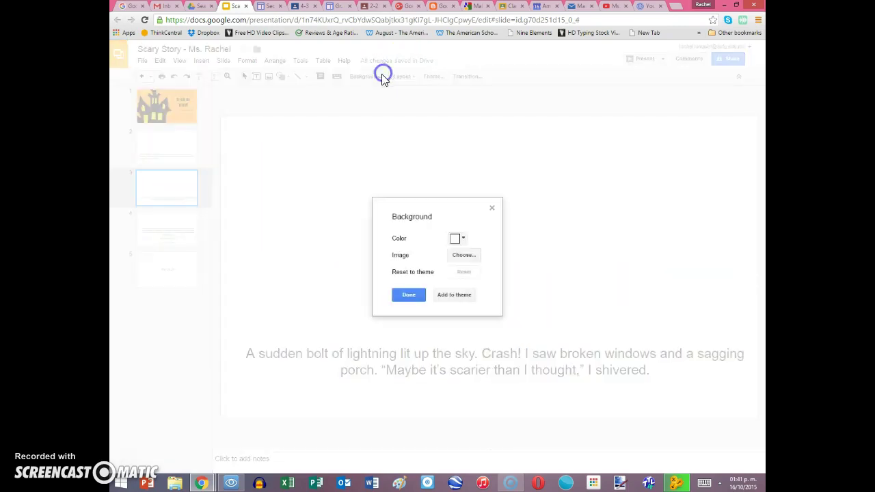
pyautogui.click(456, 238)
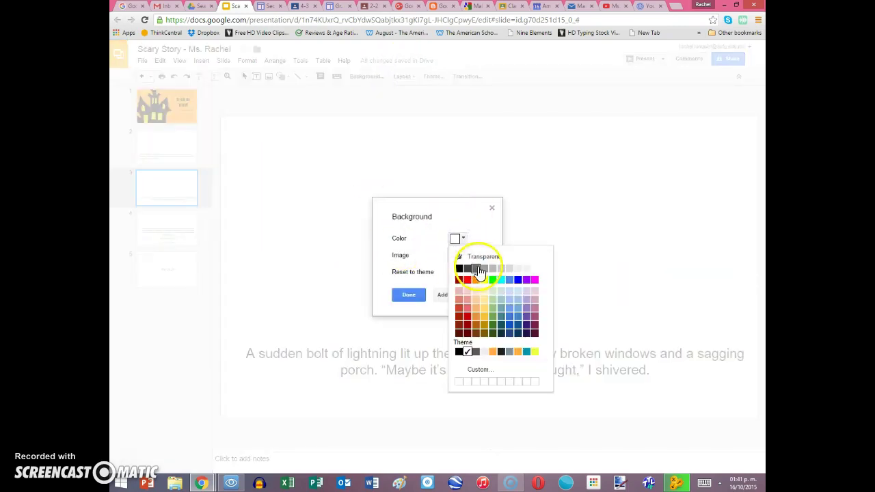
pyautogui.click(477, 270)
pyautogui.click(409, 295)
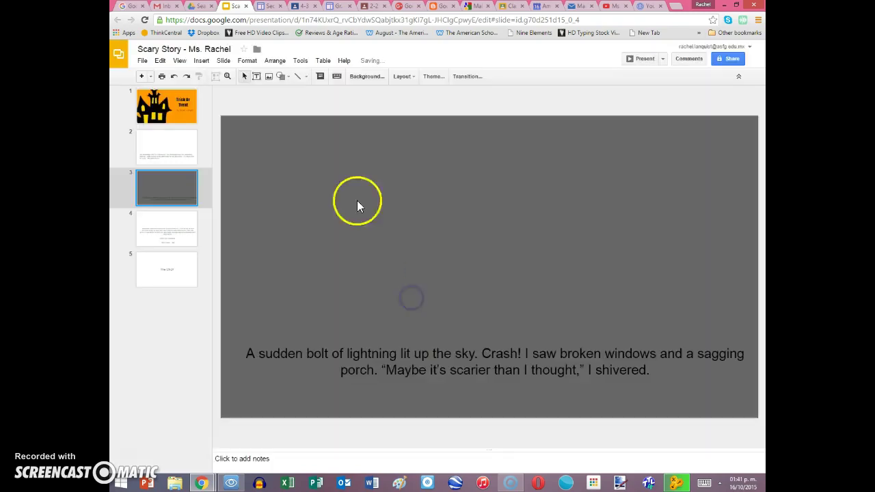
# - Draw a small chord shape in the empty area above the story text on slide 3
pyautogui.click(283, 76)
pyautogui.click(302, 94)
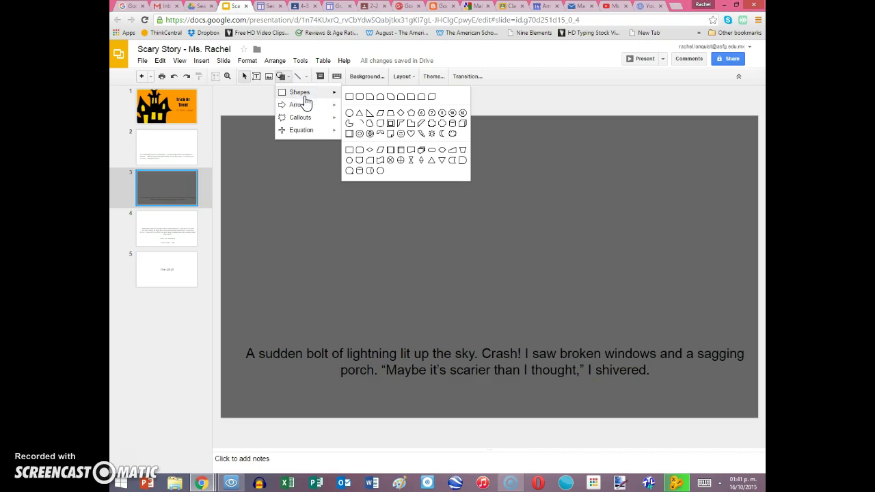
pyautogui.click(329, 118)
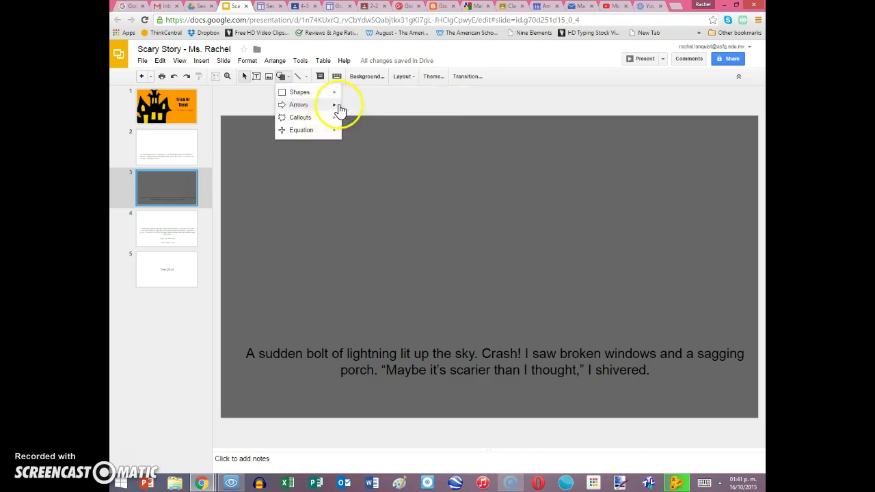
pyautogui.click(316, 92)
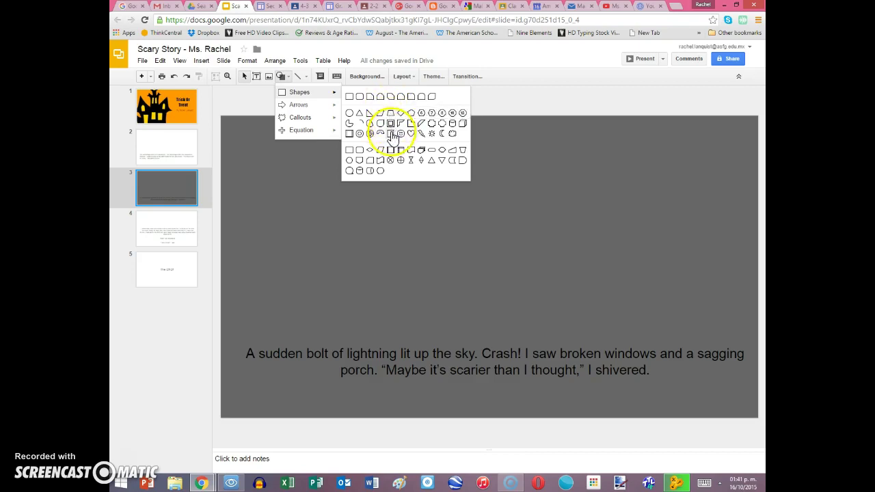
pyautogui.click(372, 133)
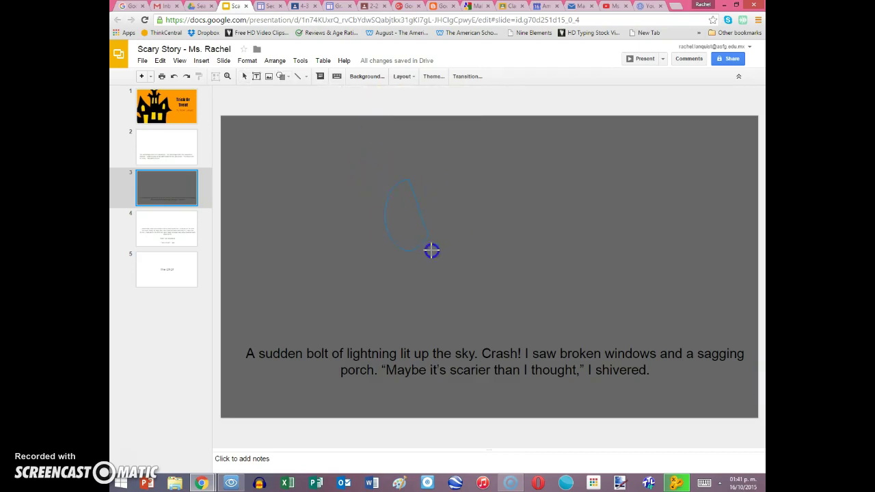
pyautogui.moveTo(433, 249); pyautogui.dragTo(432, 251)
pyautogui.click(415, 191)
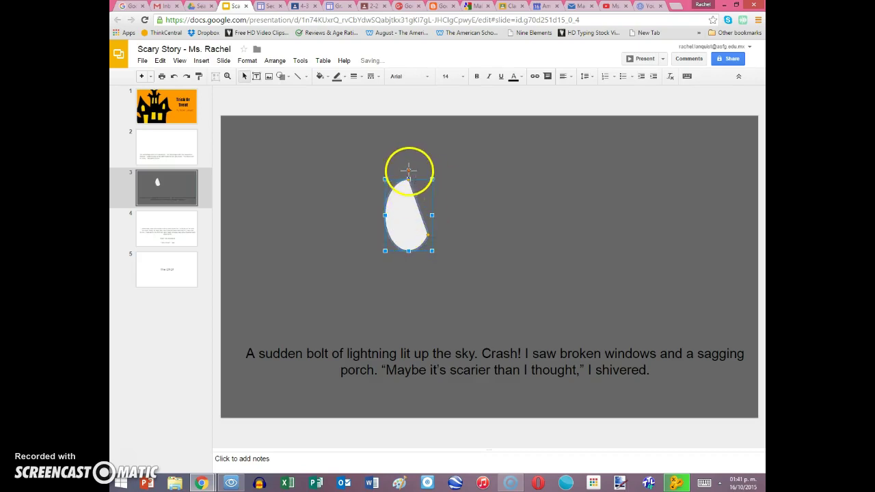
# - Rotate the chord shape so its flat edge faces down, and stretch it into a tall dome
pyautogui.click(408, 170)
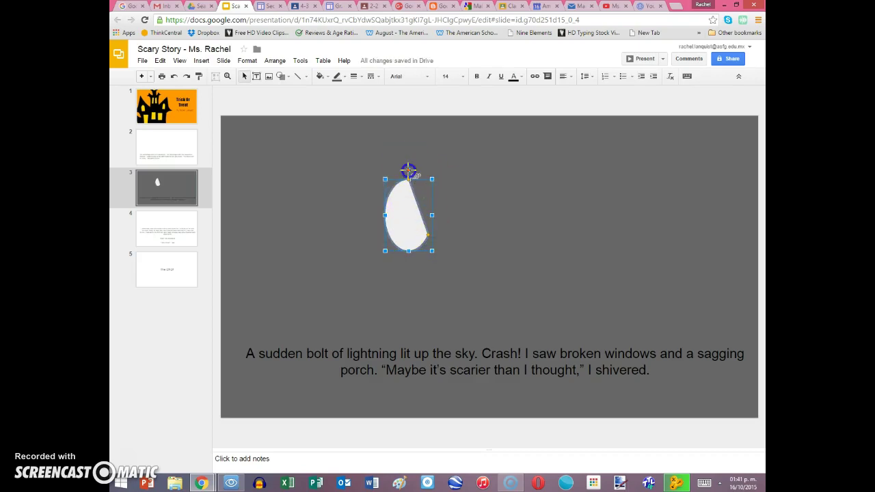
pyautogui.moveTo(407, 165); pyautogui.dragTo(475, 234)
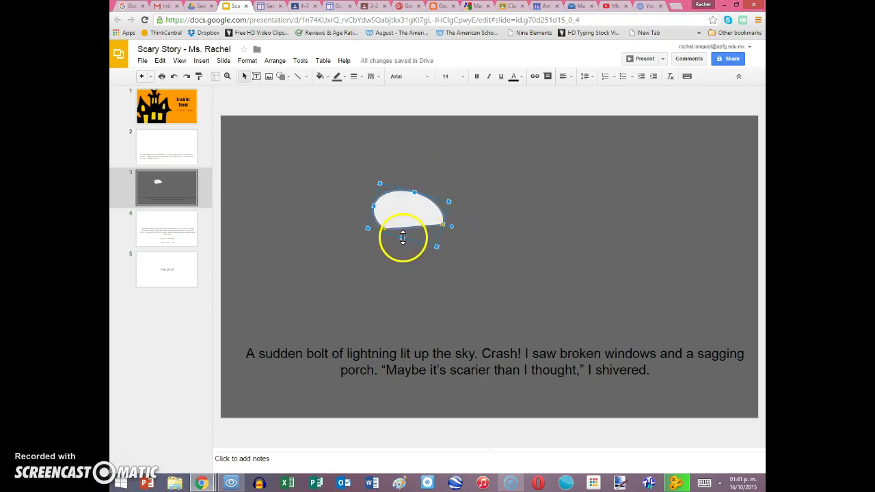
pyautogui.moveTo(403, 237); pyautogui.dragTo(423, 401)
# - Refine the dome into a narrow, nearly upright figure with a straight bottom edge, and deselect it
pyautogui.moveTo(431, 305); pyautogui.dragTo(381, 302)
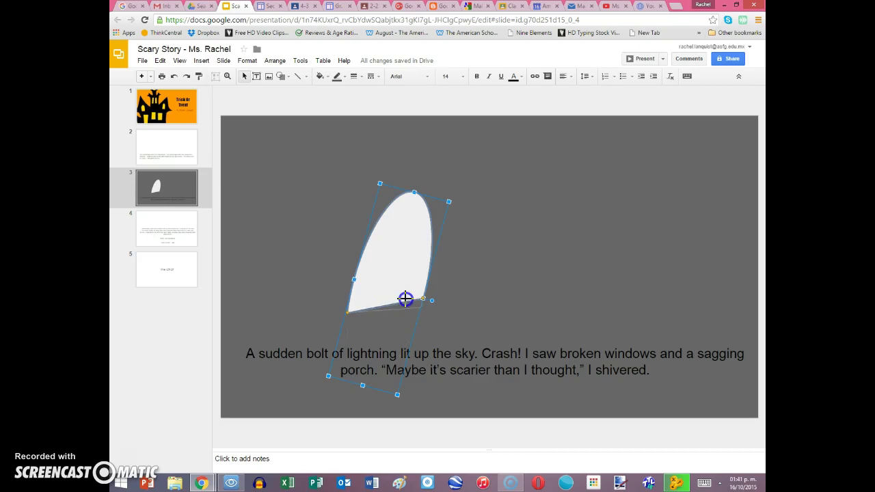
pyautogui.moveTo(405, 312)
pyautogui.mouseDown()
pyautogui.moveTo(416, 299)
pyautogui.moveTo(395, 298)
pyautogui.mouseUp()
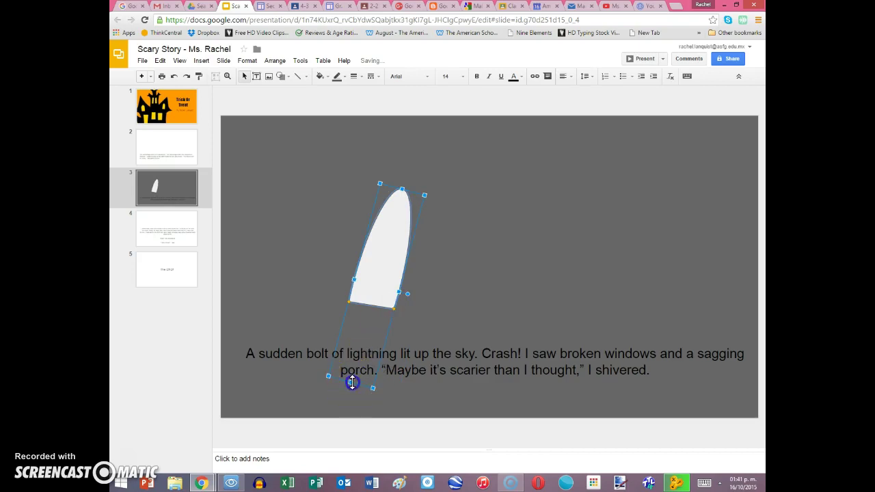
pyautogui.moveTo(350, 381); pyautogui.dragTo(345, 403)
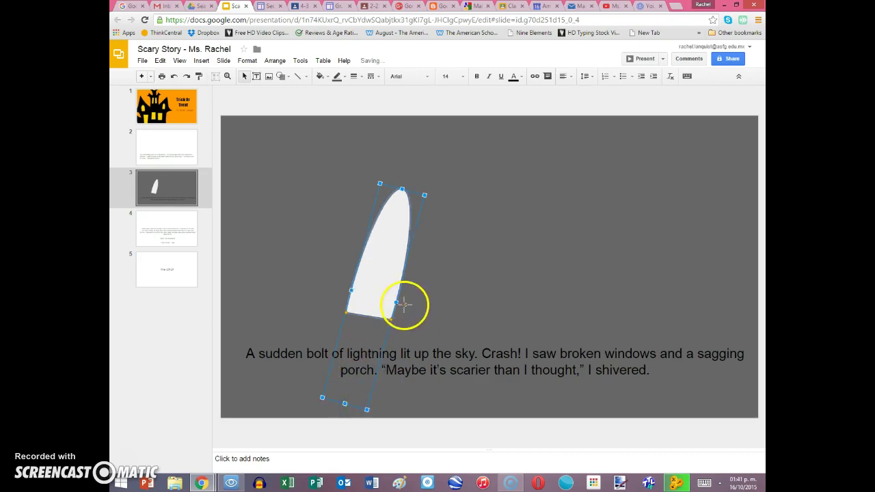
pyautogui.moveTo(403, 305); pyautogui.dragTo(434, 299)
pyautogui.click(434, 298)
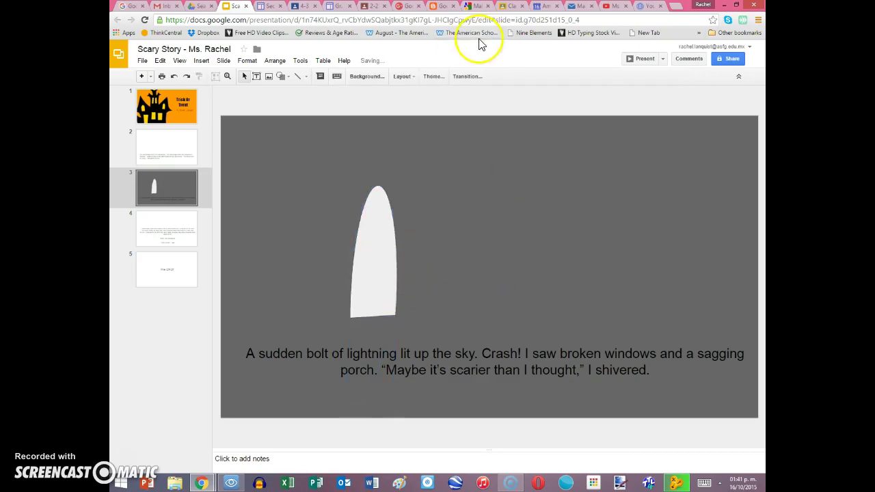
# - Draw a wavy vertical fold line with the Curve tool down the lower half of the dome figure, and deselect it
pyautogui.click(306, 77)
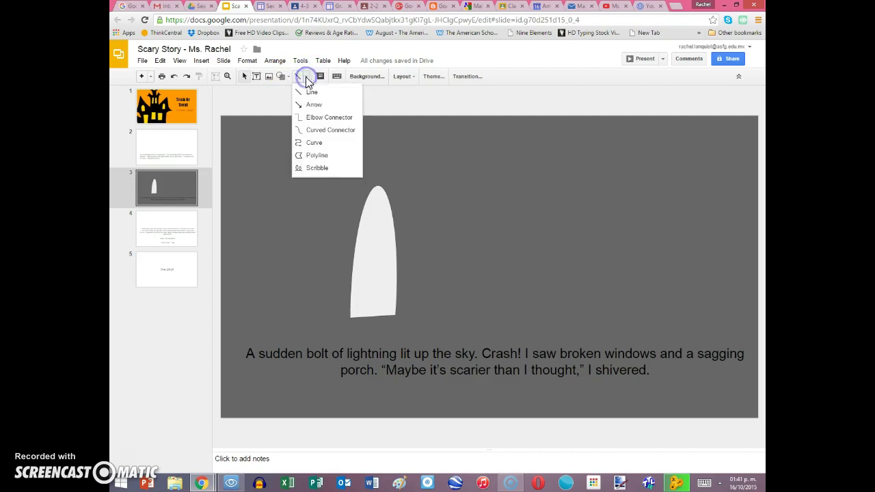
pyautogui.click(311, 142)
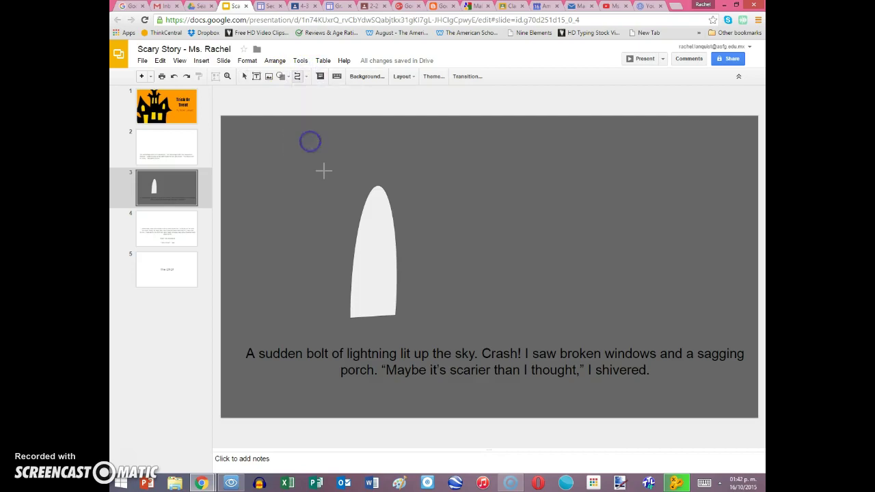
pyautogui.click(369, 237)
pyautogui.click(373, 259)
pyautogui.doubleClick(366, 312)
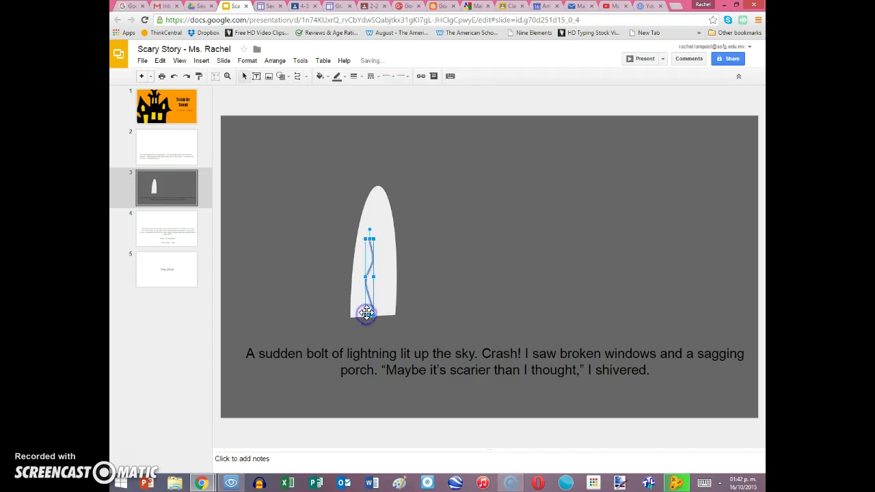
pyautogui.click(214, 336)
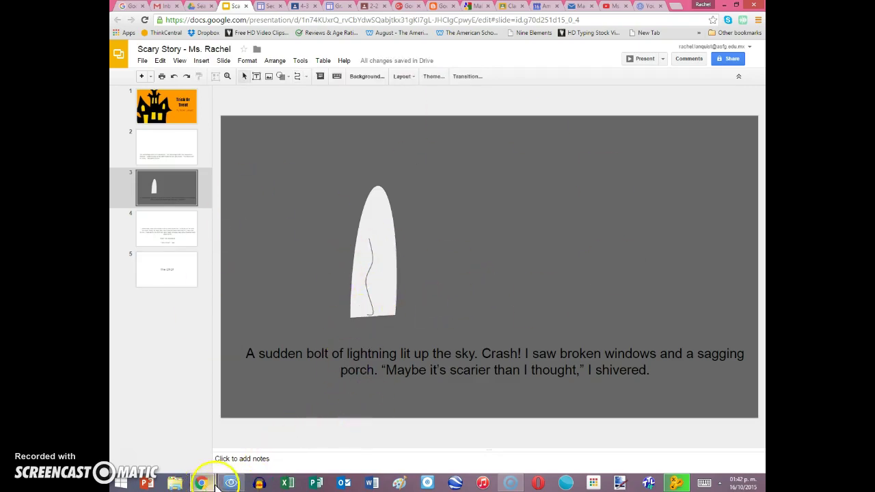
# - Check the blue figure on slide 4 of the Trick or Treat example and return to the Scary Story presentation
pyautogui.moveTo(203, 484)
pyautogui.click(320, 441)
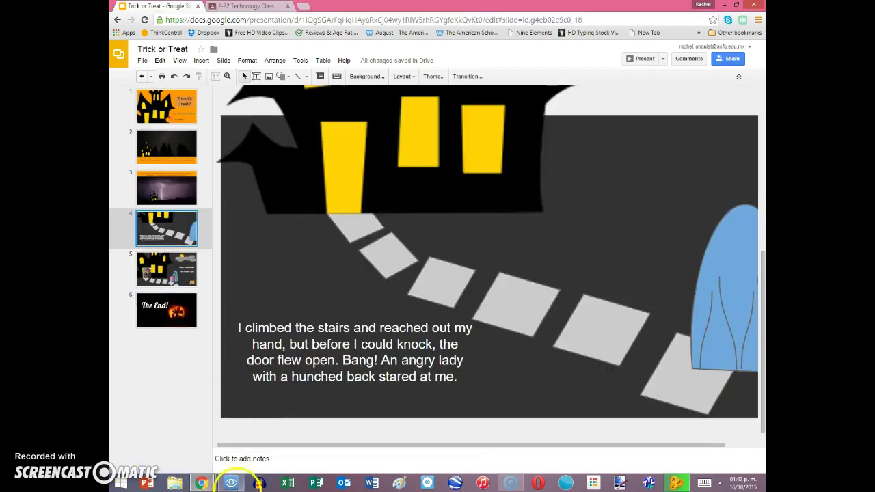
pyautogui.moveTo(201, 483)
pyautogui.click(198, 430)
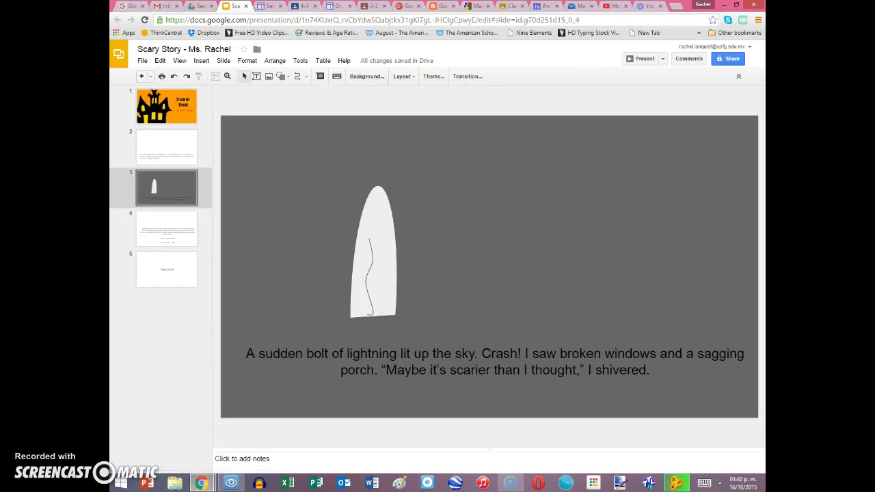
# - Fill the dome figure with light blue, give it a blue outline, and deselect it
pyautogui.click(387, 220)
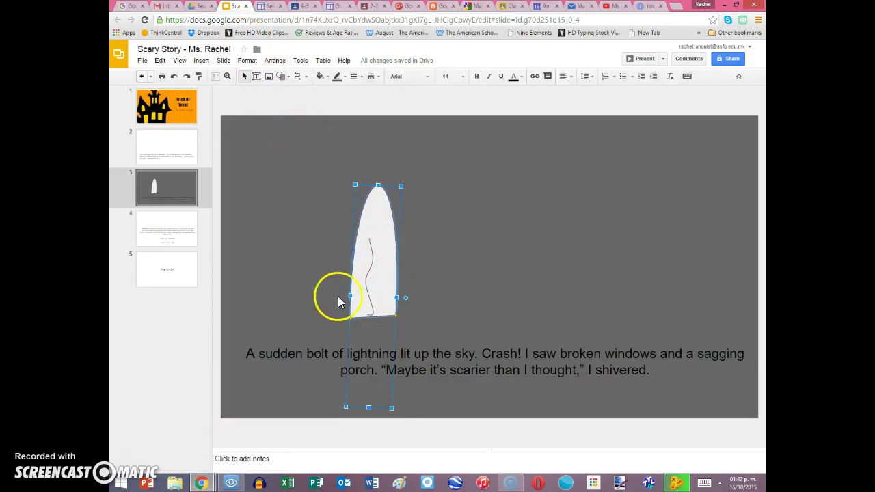
pyautogui.click(321, 76)
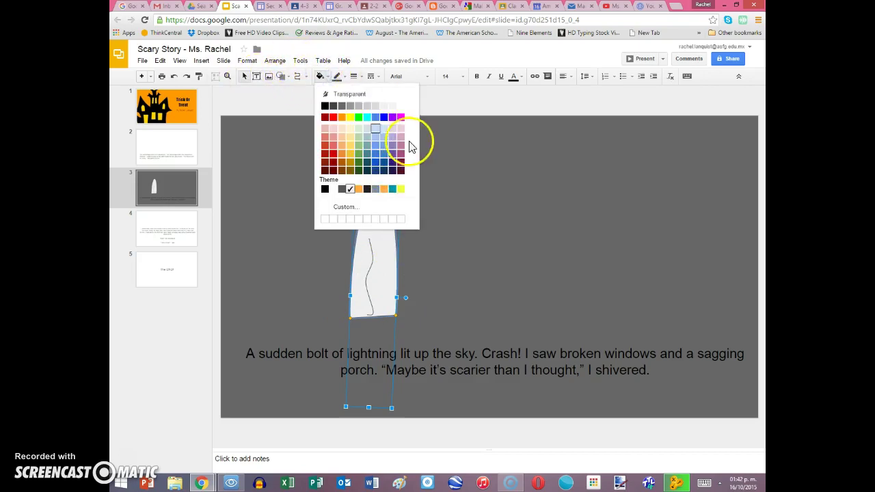
pyautogui.click(385, 146)
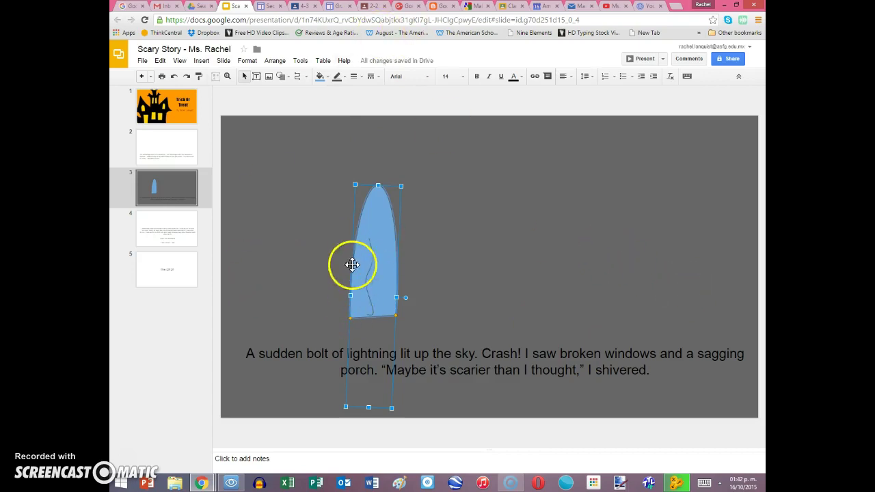
pyautogui.click(342, 77)
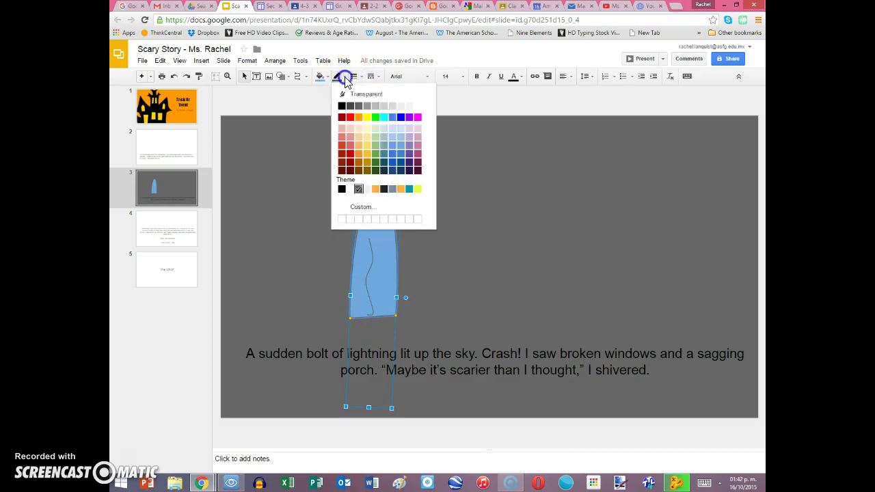
pyautogui.click(395, 156)
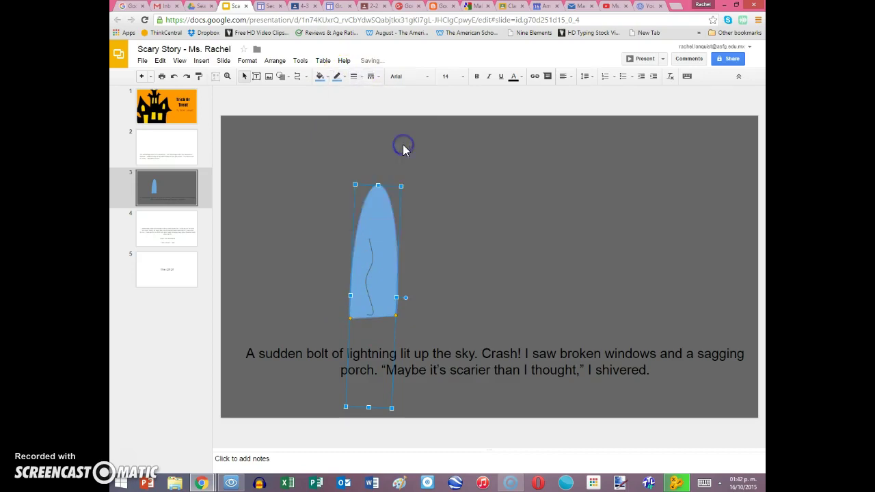
pyautogui.click(484, 312)
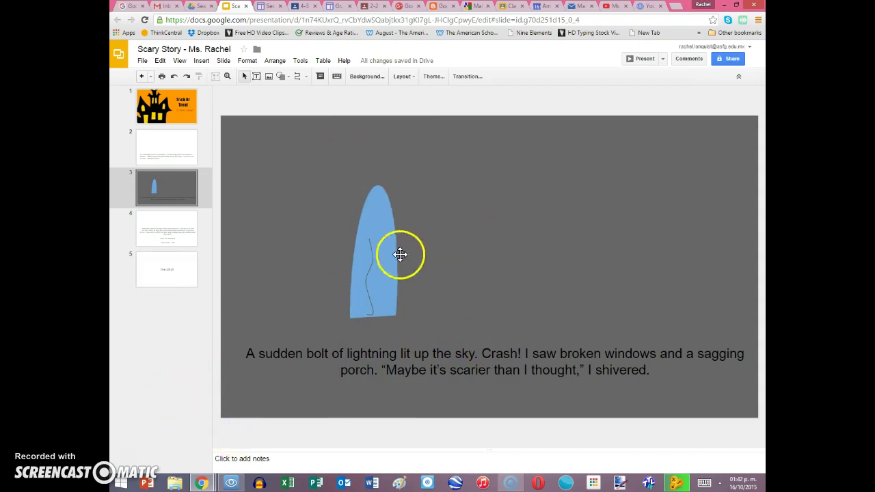
# - Move the blue dome figure near the center of the slide and place the wavy fold line back on its lower half
pyautogui.moveTo(387, 263); pyautogui.dragTo(515, 261)
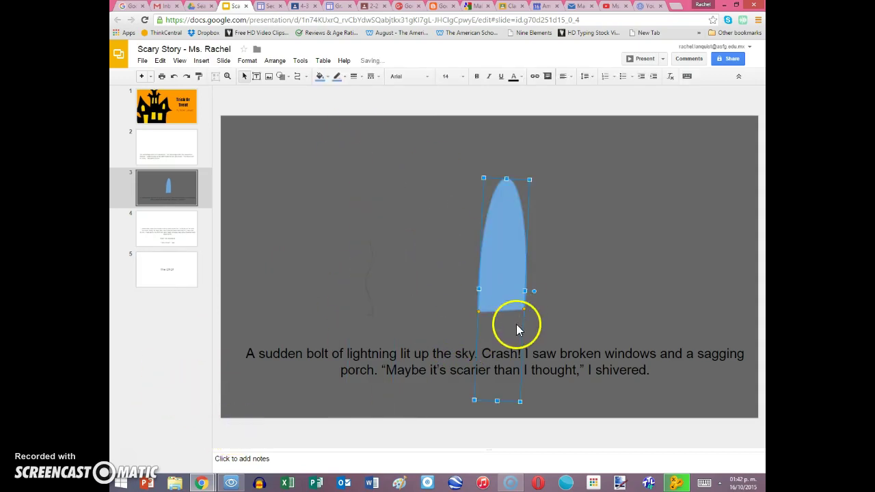
pyautogui.click(545, 308)
pyautogui.click(284, 79)
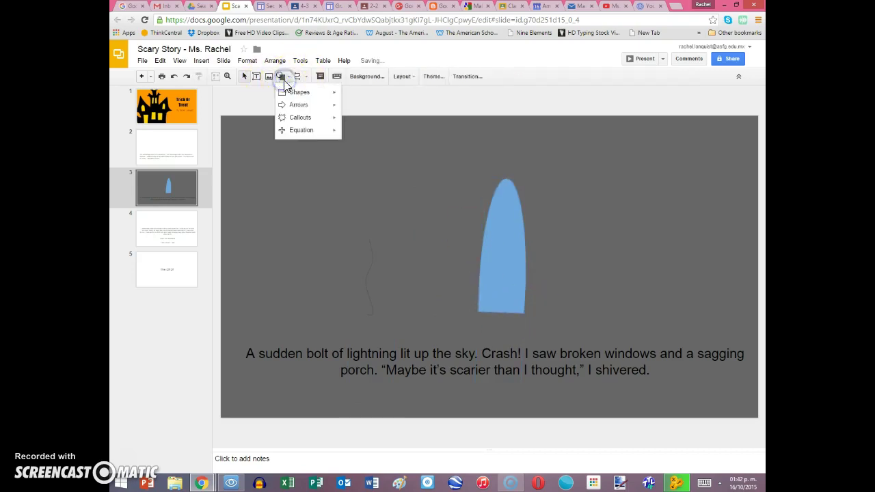
pyautogui.click(432, 303)
pyautogui.click(368, 276)
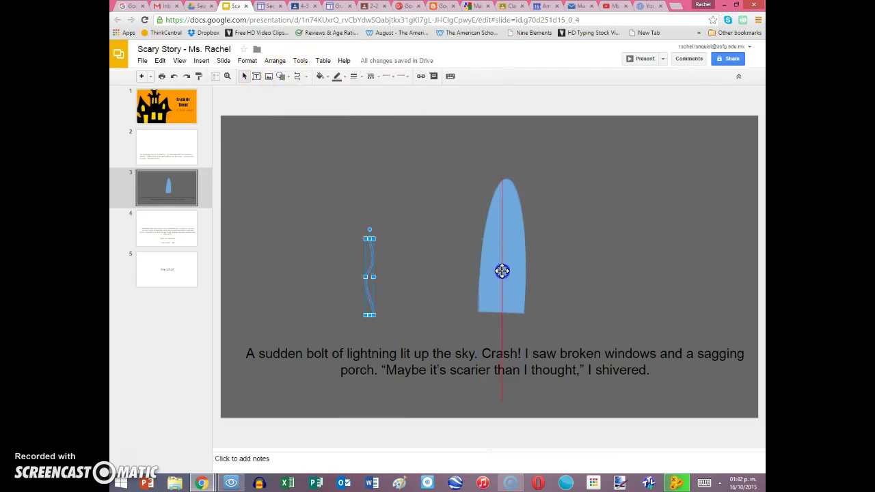
pyautogui.moveTo(503, 272); pyautogui.dragTo(502, 273)
pyautogui.click(561, 279)
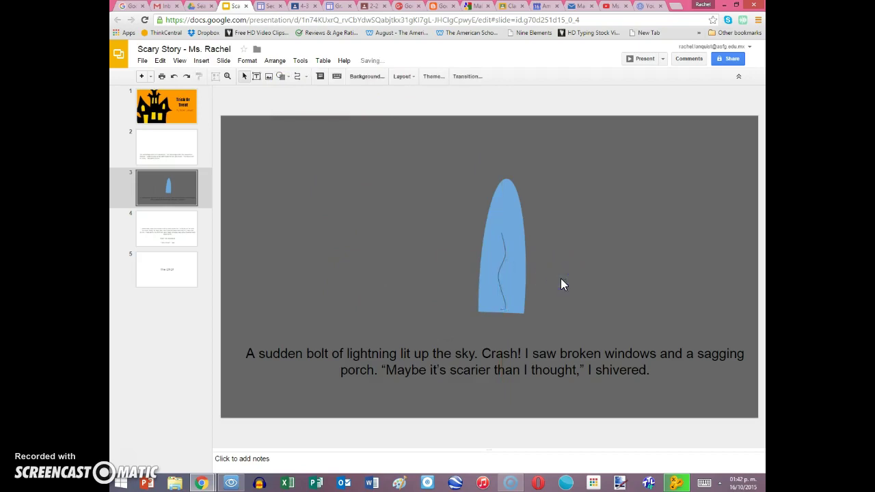
pyautogui.click(282, 76)
pyautogui.moveTo(307, 126)
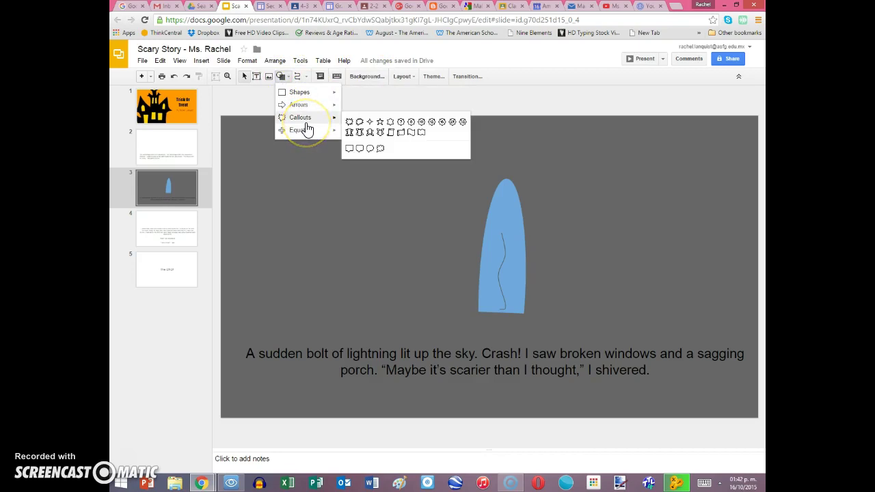
pyautogui.click(372, 149)
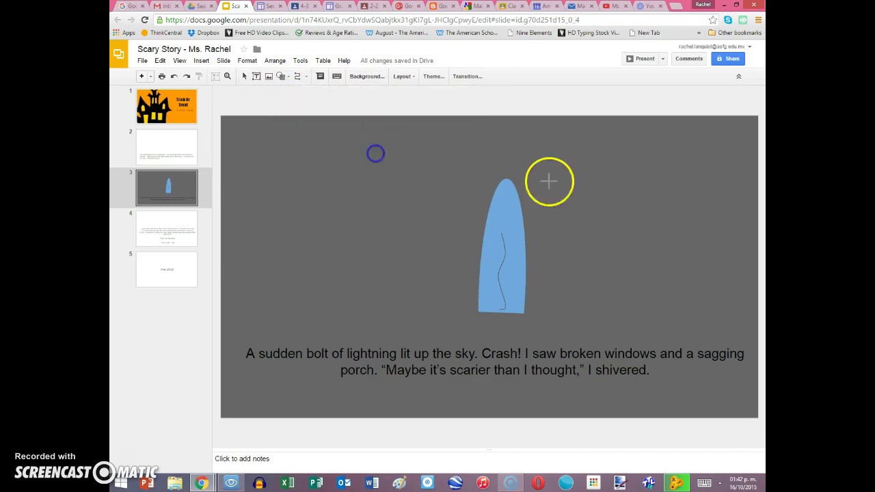
pyautogui.click(566, 180)
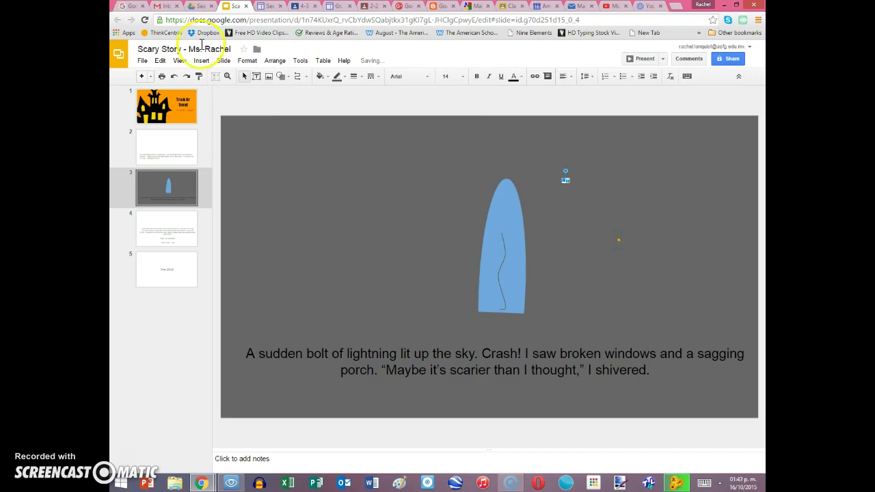
pyautogui.click(170, 77)
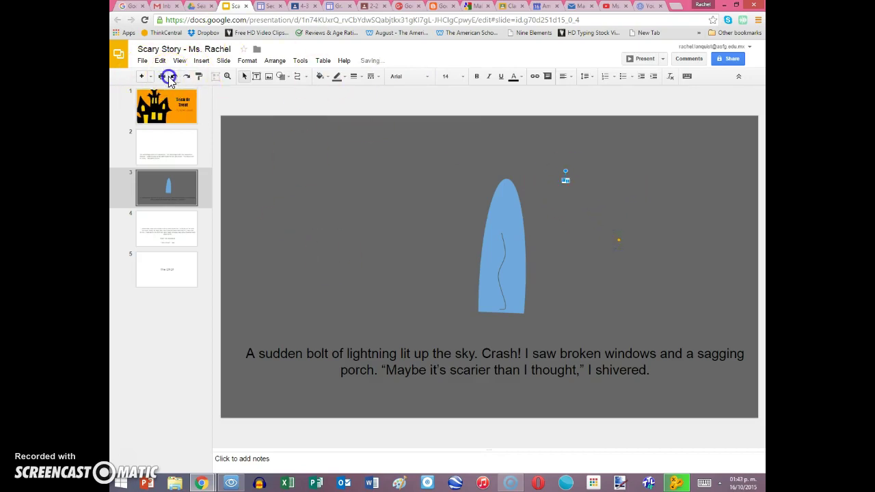
# - Draw a cloud shape in the sky to the upper right of the blue dome figure, and deselect it
pyautogui.click(285, 78)
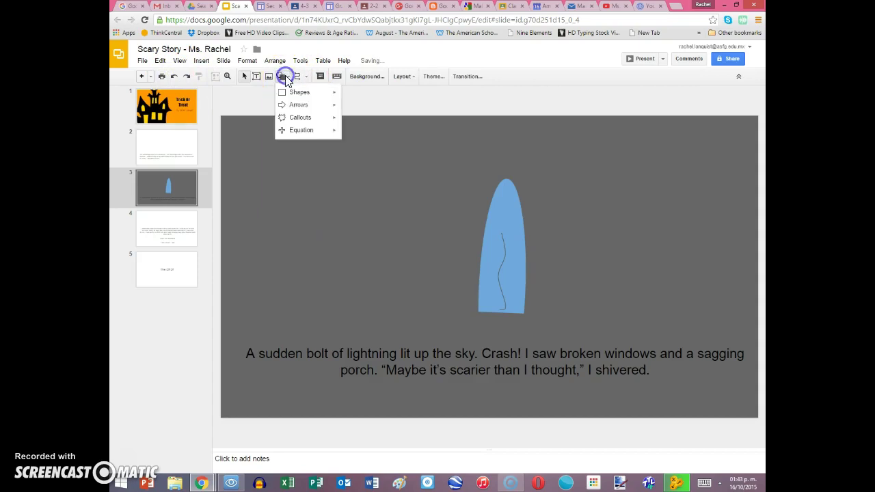
pyautogui.moveTo(322, 91)
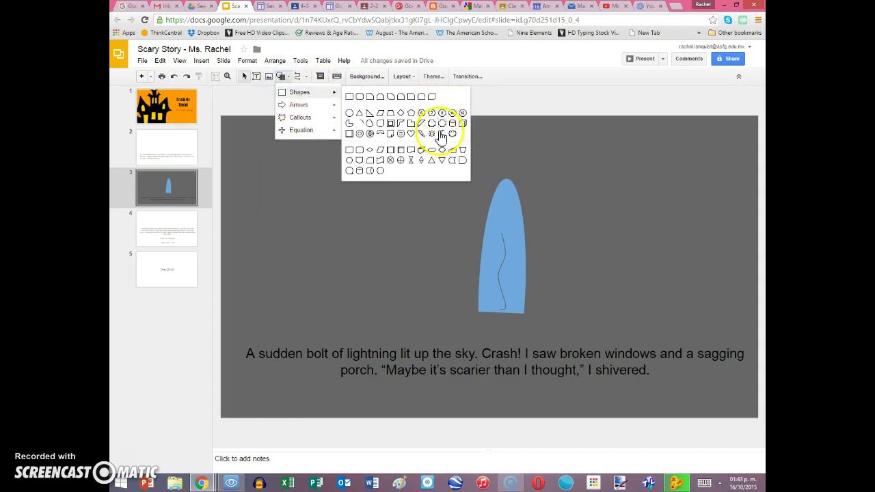
pyautogui.click(452, 133)
pyautogui.moveTo(554, 149); pyautogui.dragTo(650, 202)
pyautogui.click(643, 237)
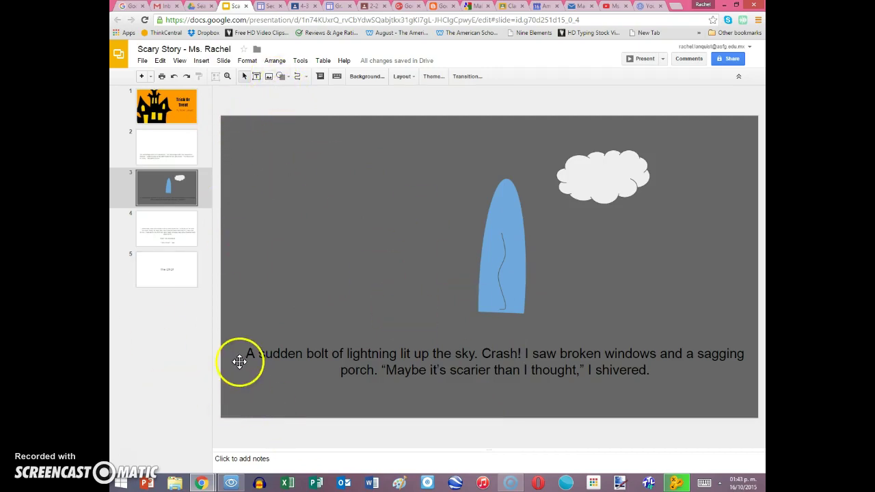
# - Change the color of the whole lightning story text below the figure to white, and deselect the text box
pyautogui.click(289, 351)
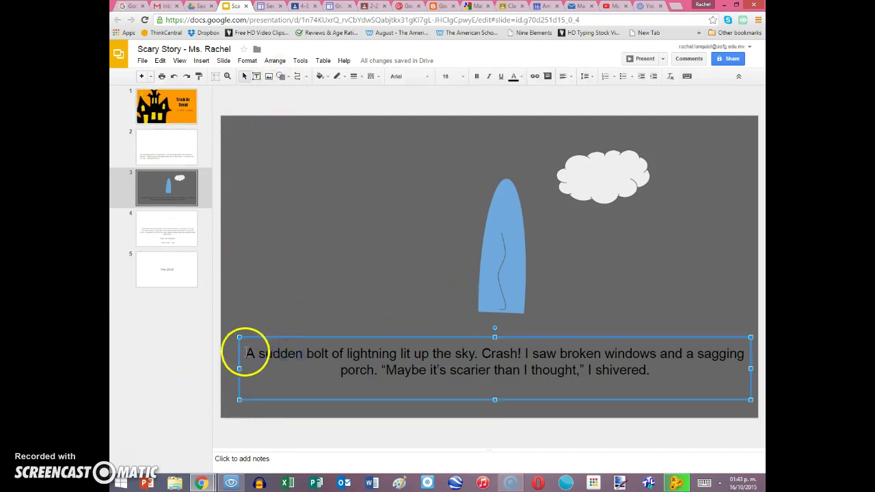
pyautogui.moveTo(248, 354); pyautogui.dragTo(694, 410)
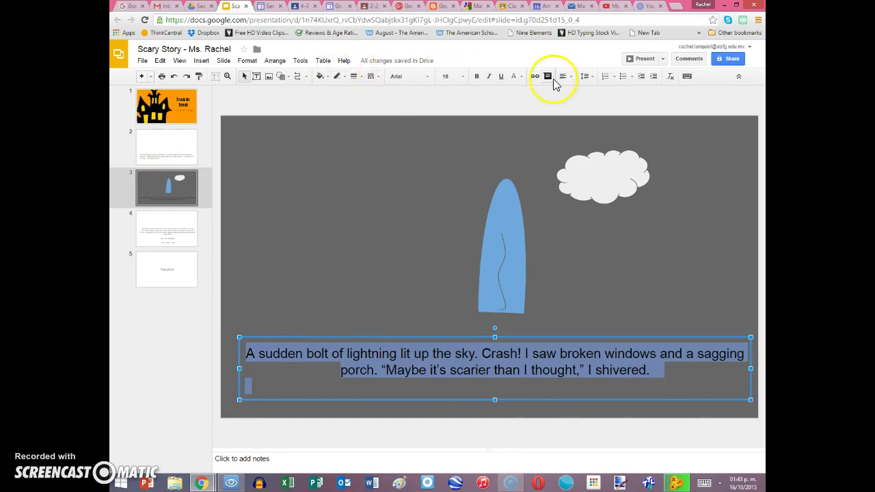
pyautogui.click(518, 77)
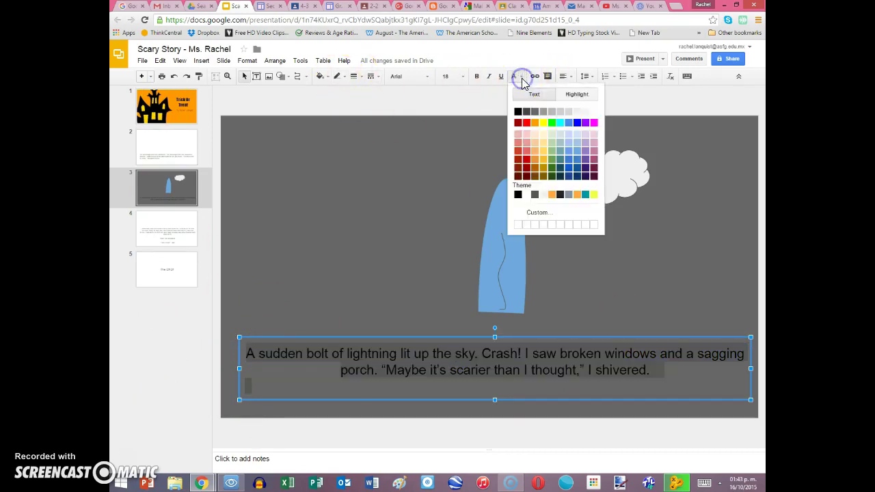
pyautogui.click(595, 115)
pyautogui.click(616, 292)
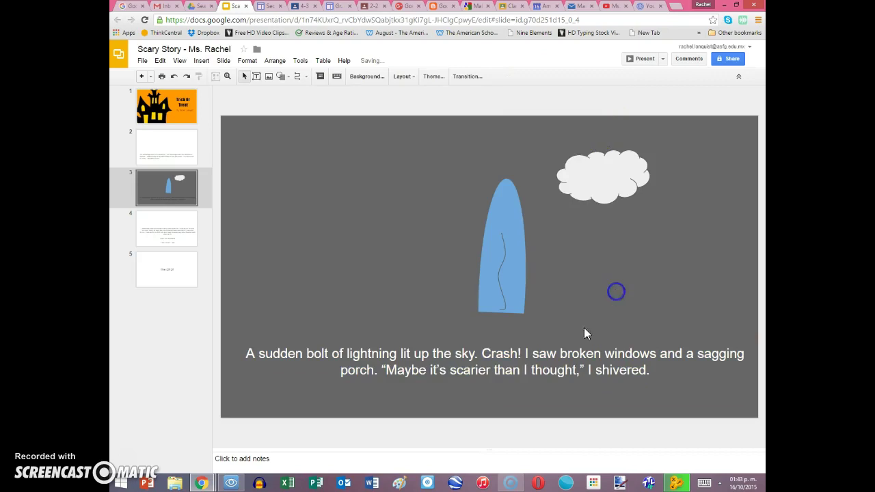